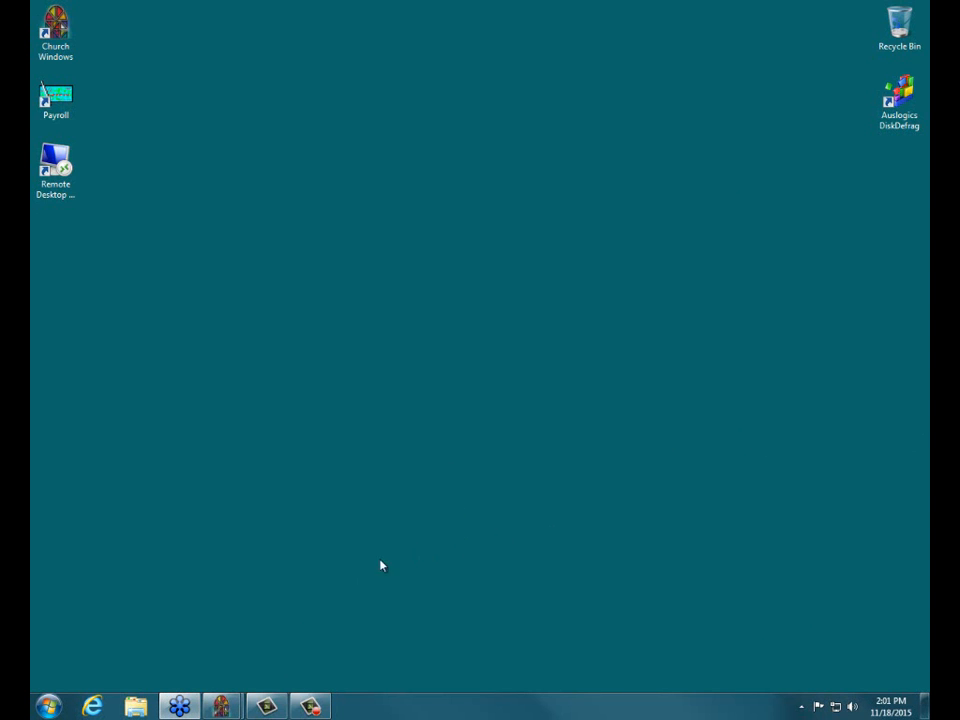
Switch to the Church Windows launcher and open the Donations module with its Enter Donations form
mouse_move(213, 707)
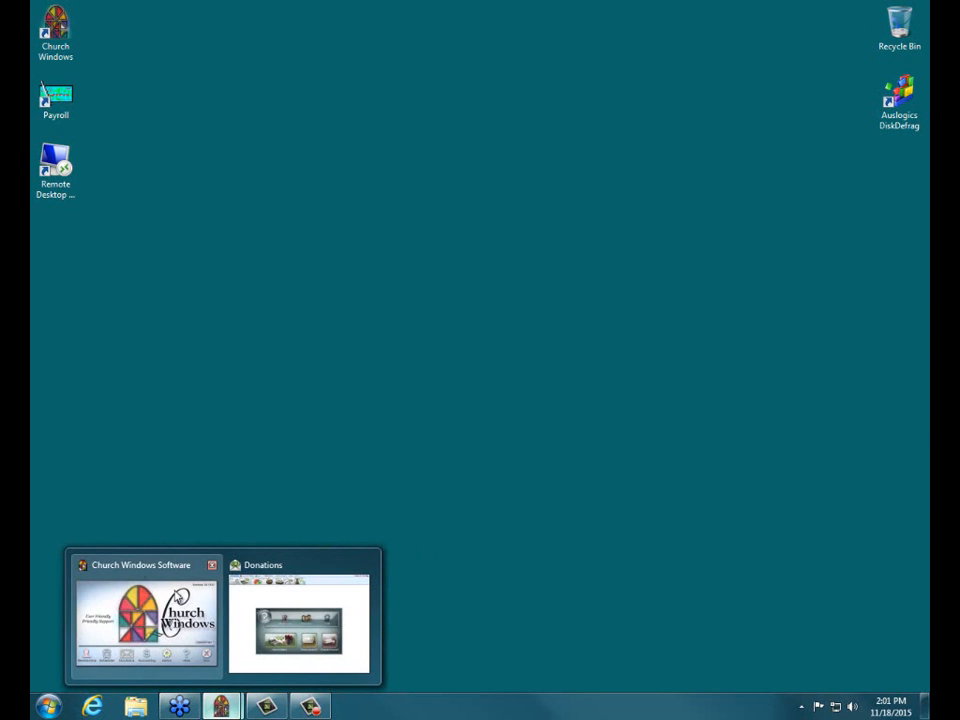
left_click(136, 568)
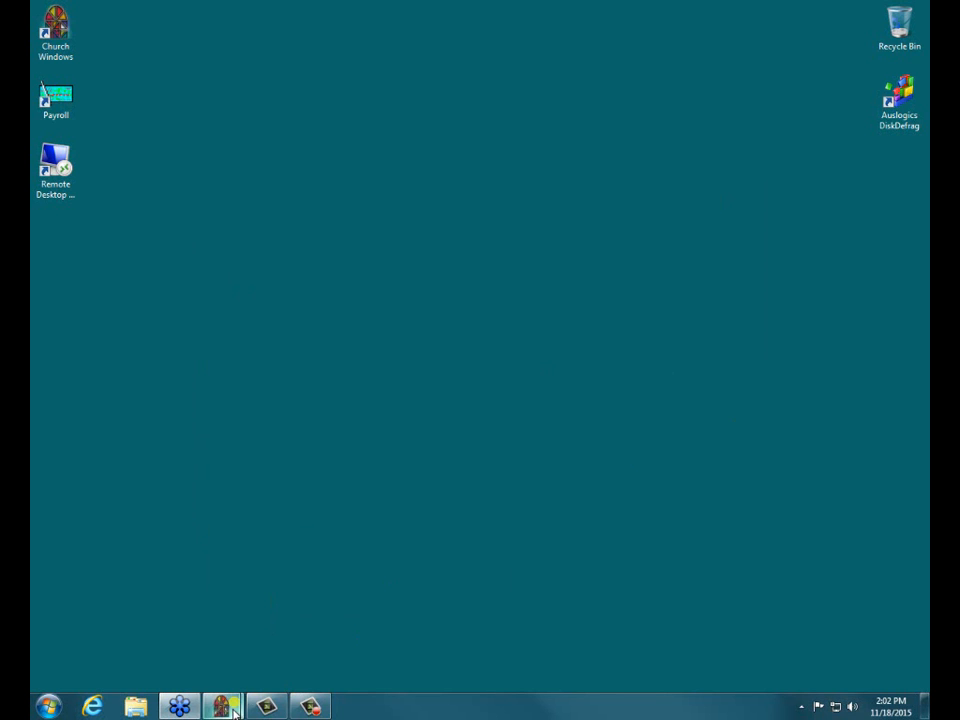
mouse_move(228, 710)
left_click(167, 574)
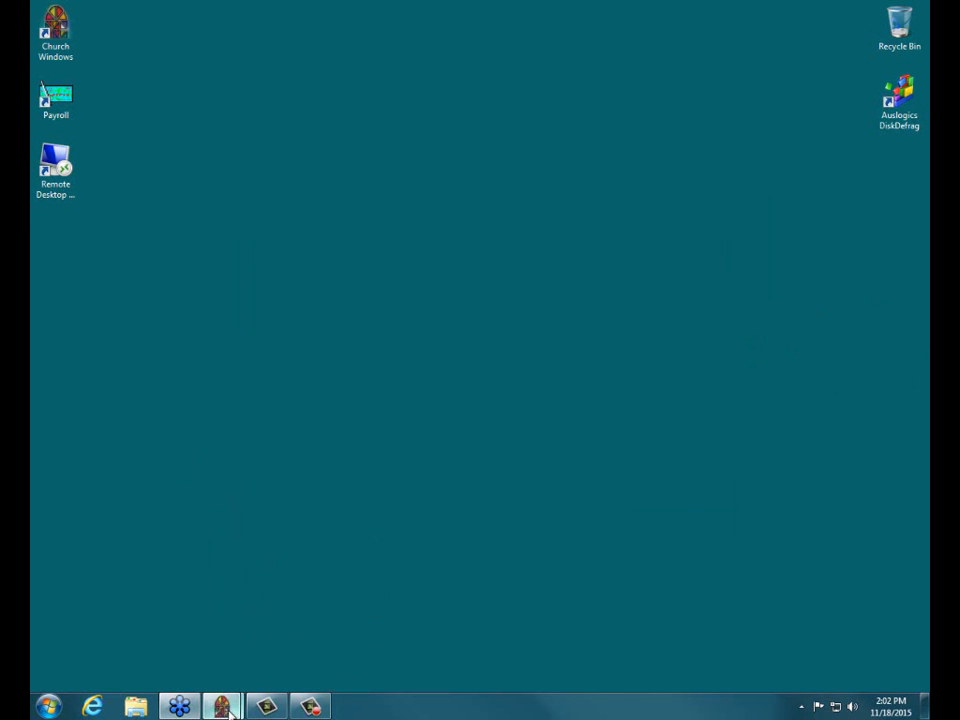
mouse_move(221, 706)
left_click(164, 579)
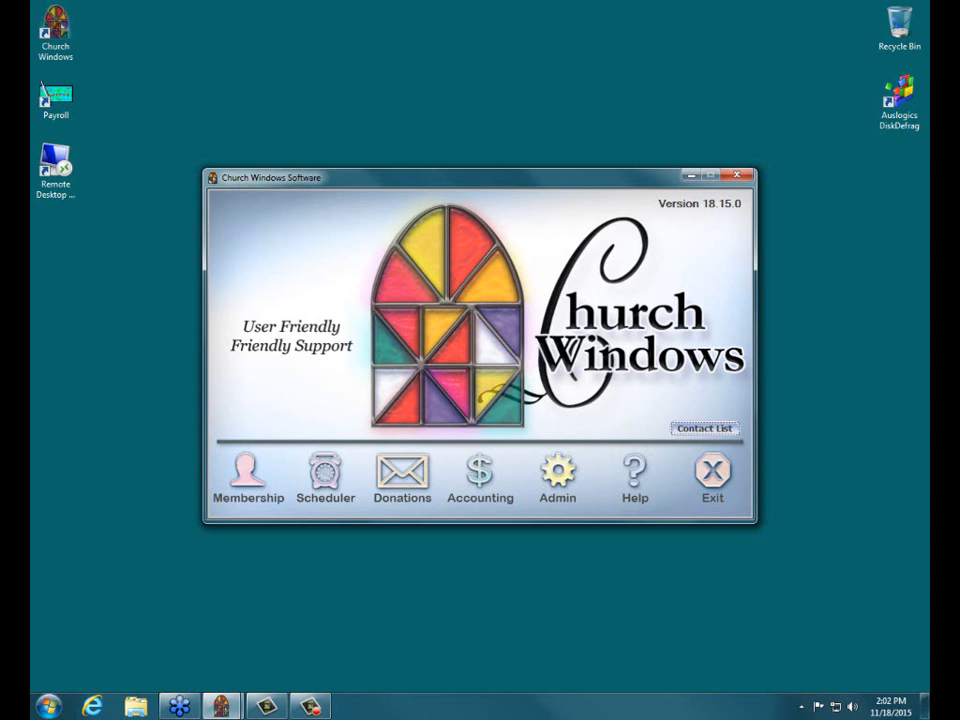
left_click(384, 500)
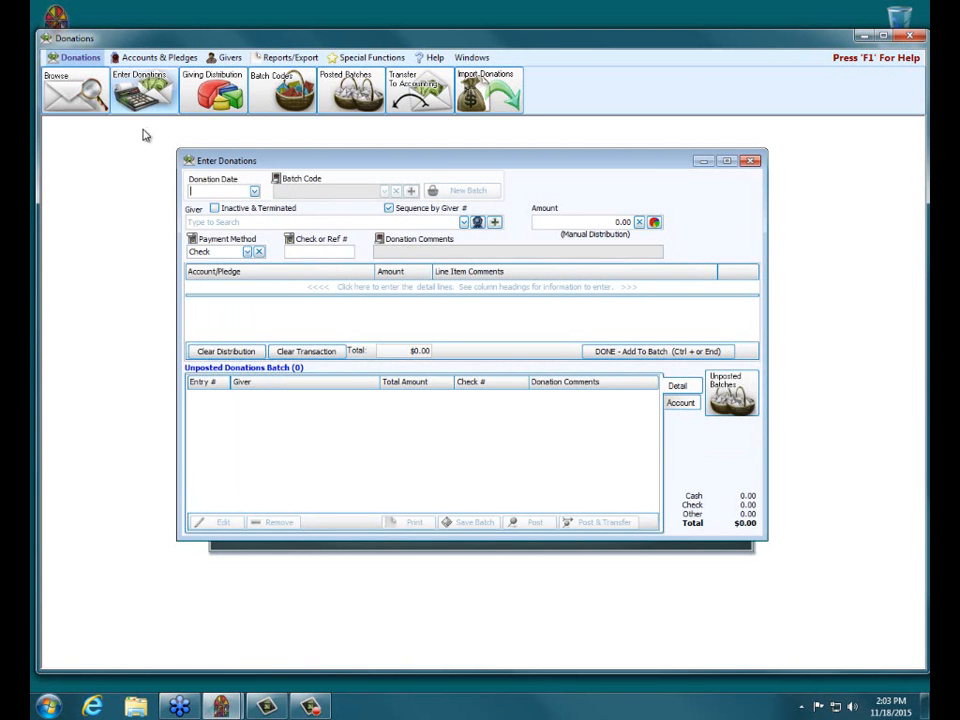
Set the donation date to today, 11/18/2015, and include the batch code field with 999 - Non-cash Giving selected
left_click(254, 193)
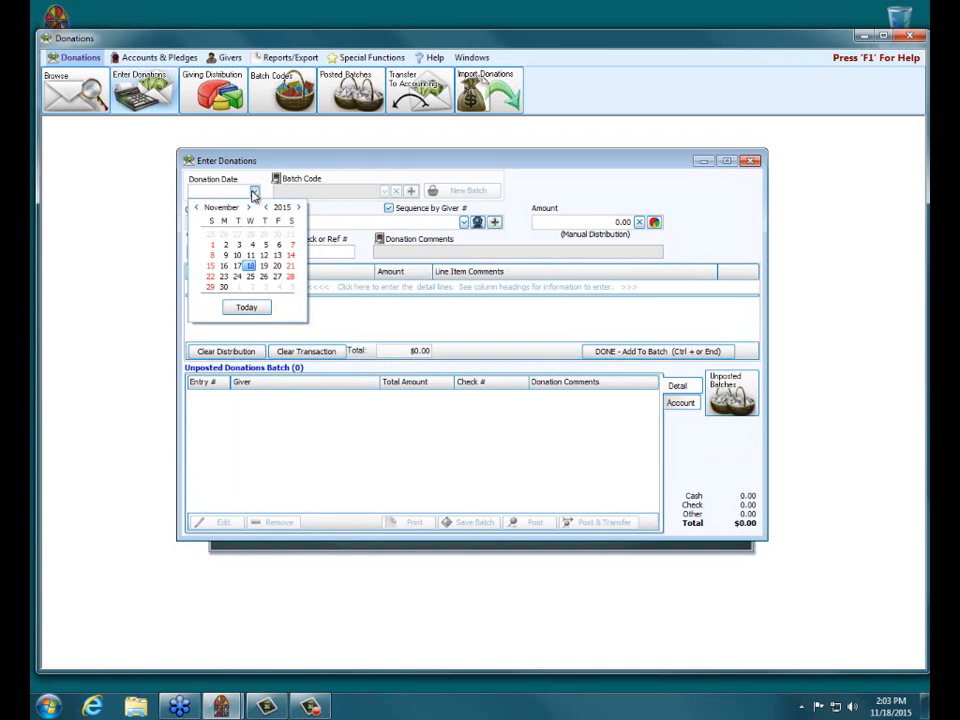
left_click(241, 307)
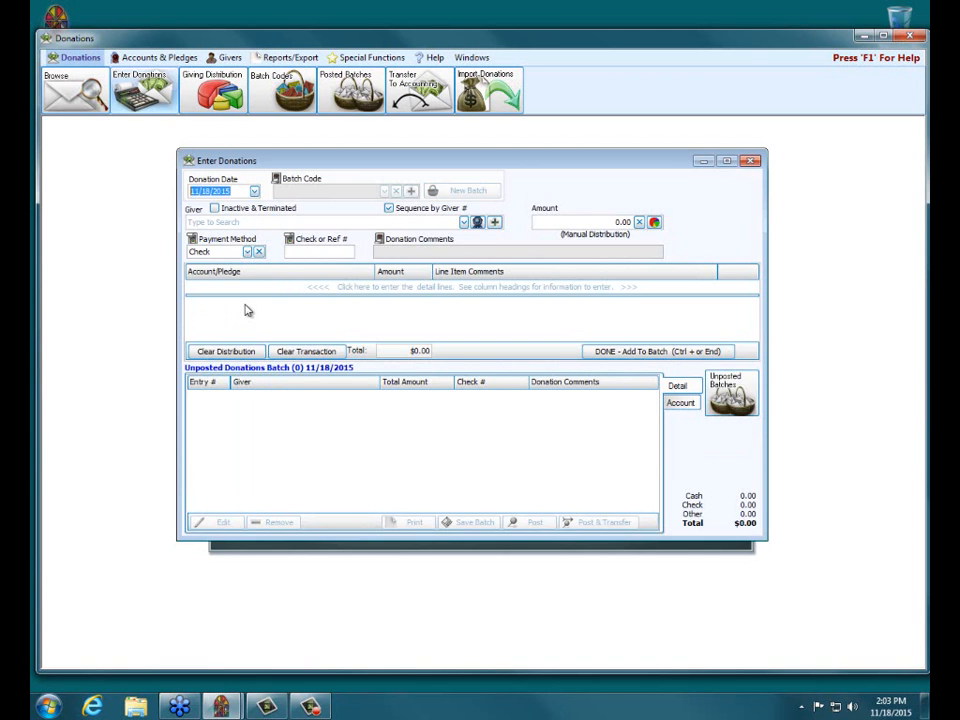
left_click(276, 180)
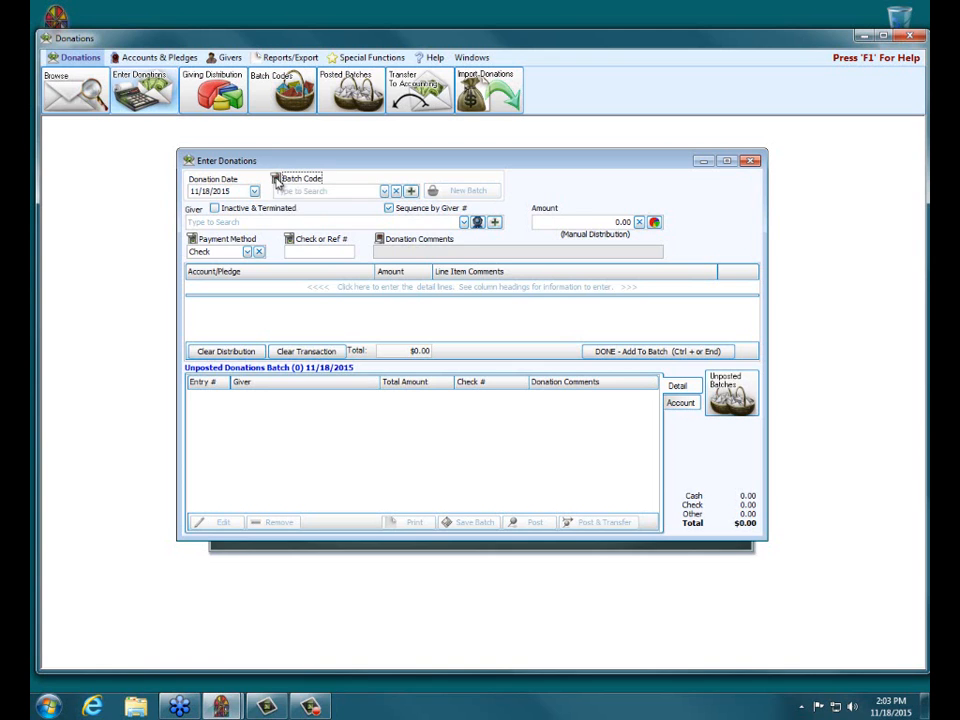
left_click(384, 191)
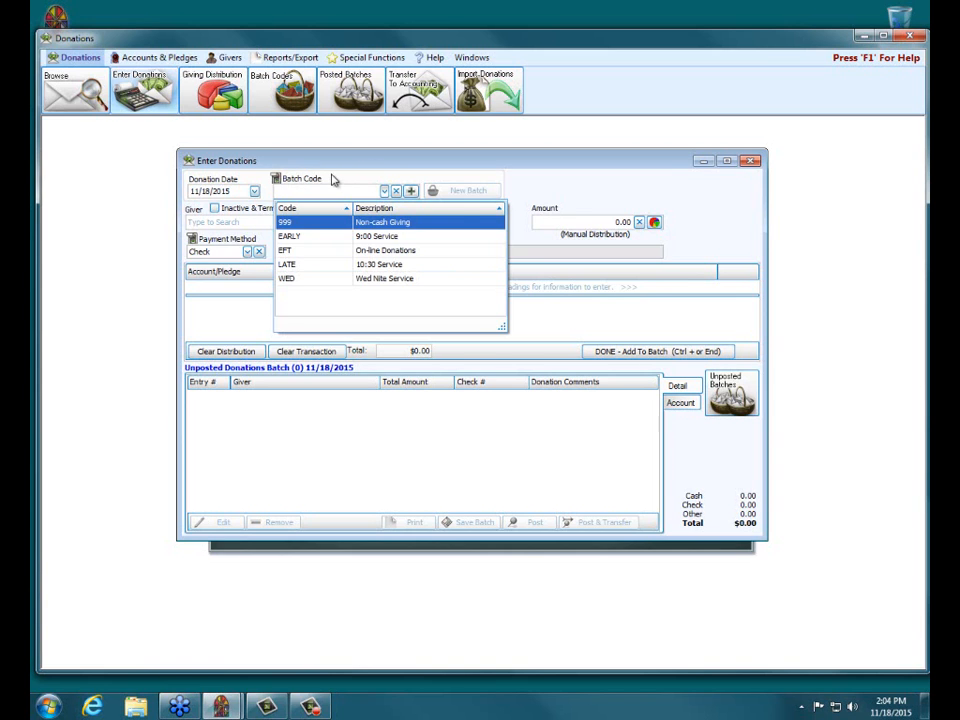
key("Return")
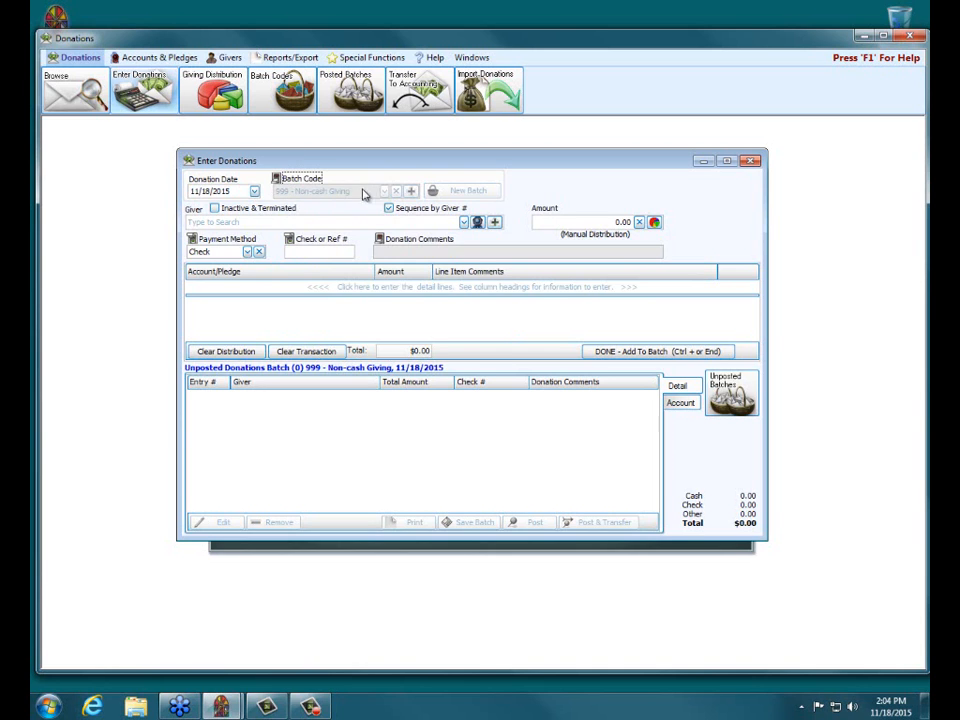
left_click(277, 179)
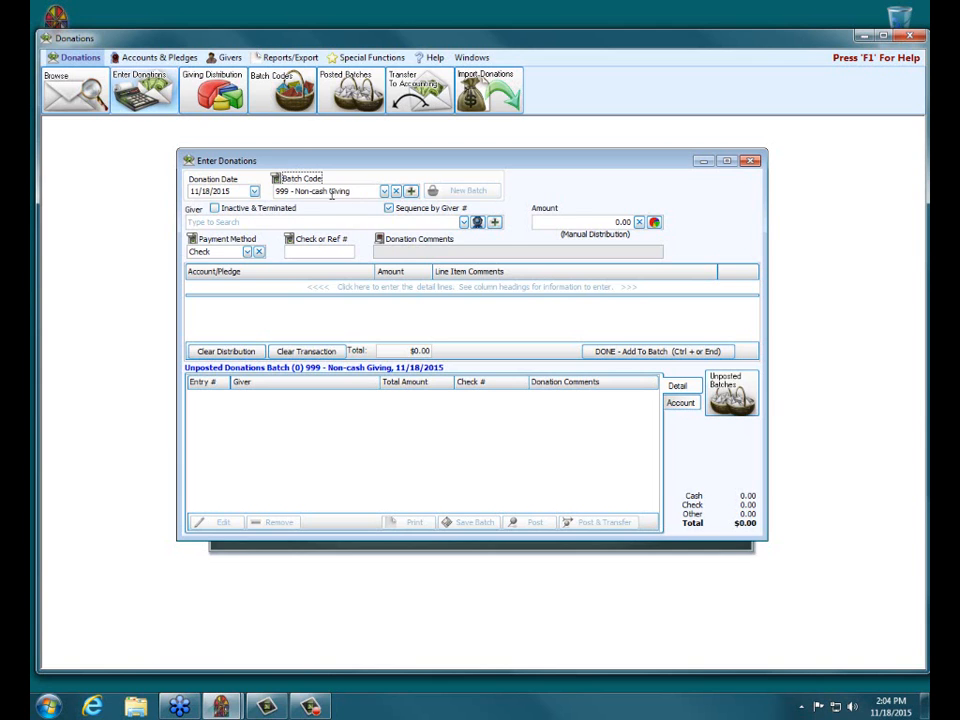
left_click(385, 191)
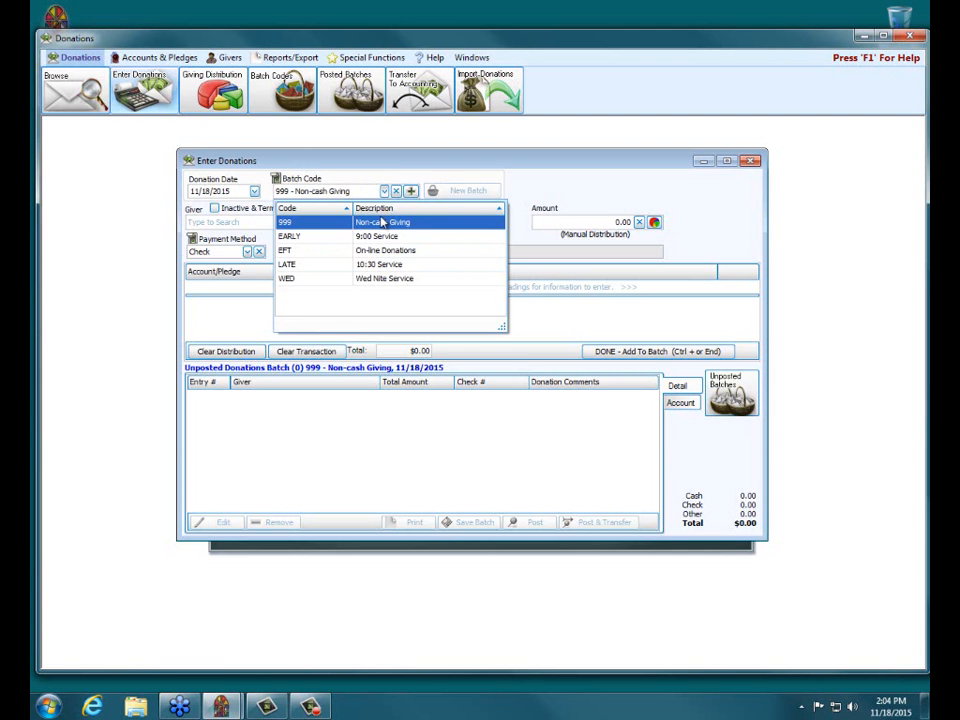
left_click(442, 223)
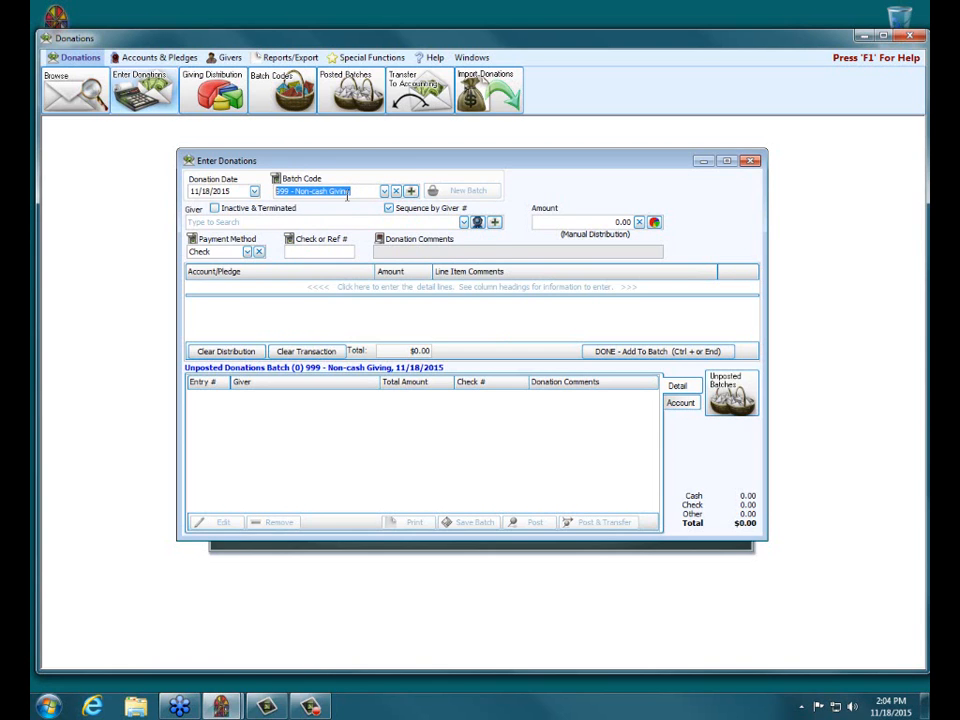
Choose the first listed giver with the In Kind payment method and include the donation comments field
left_click(463, 222)
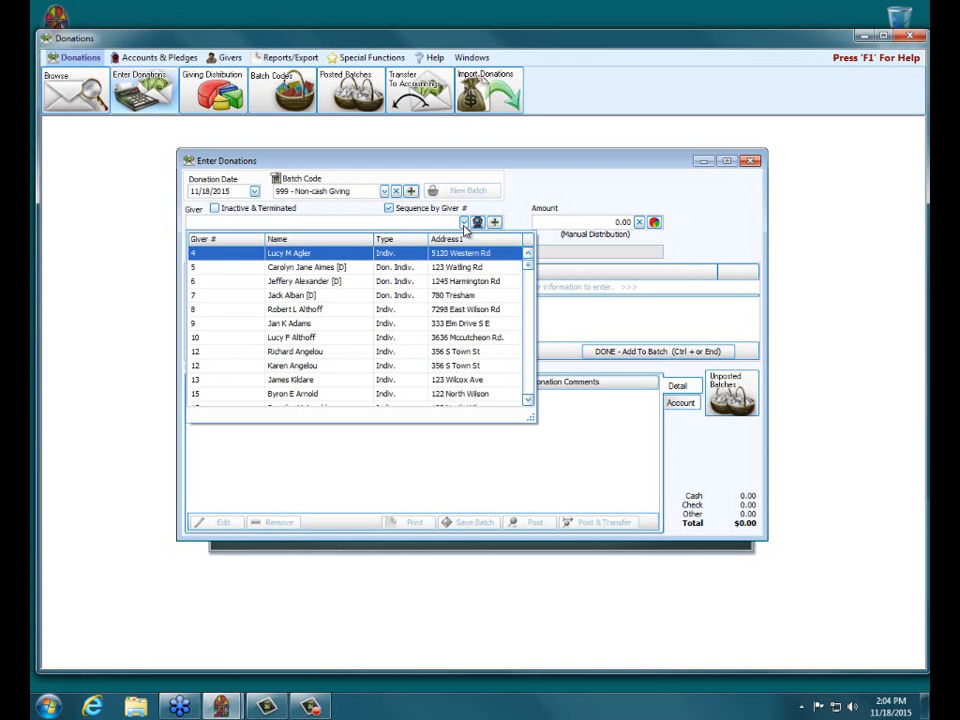
left_click(332, 255)
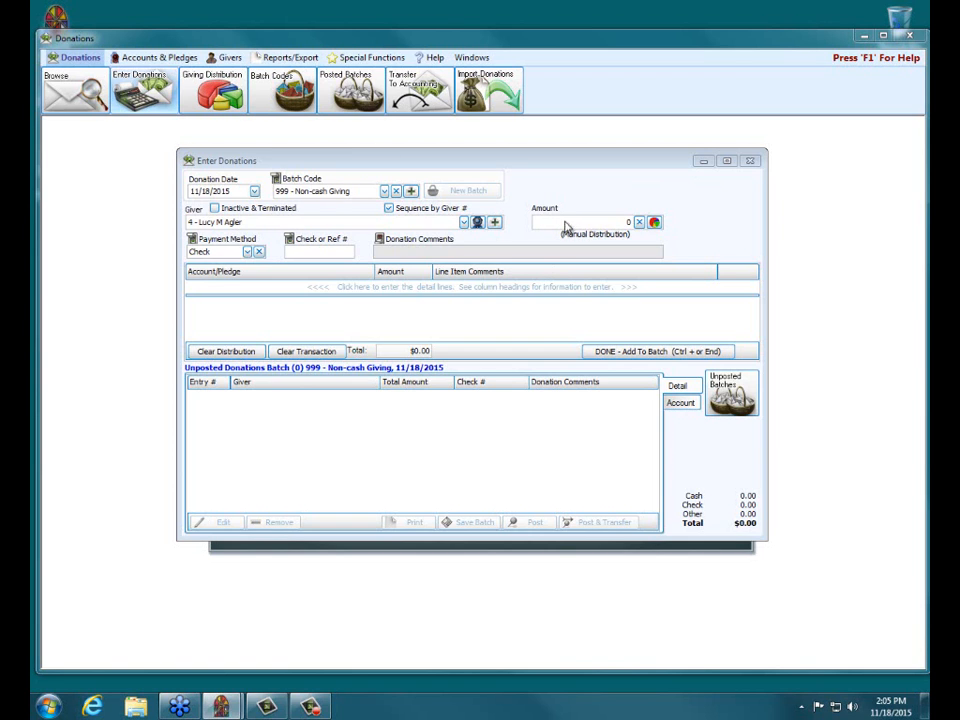
left_click(248, 253)
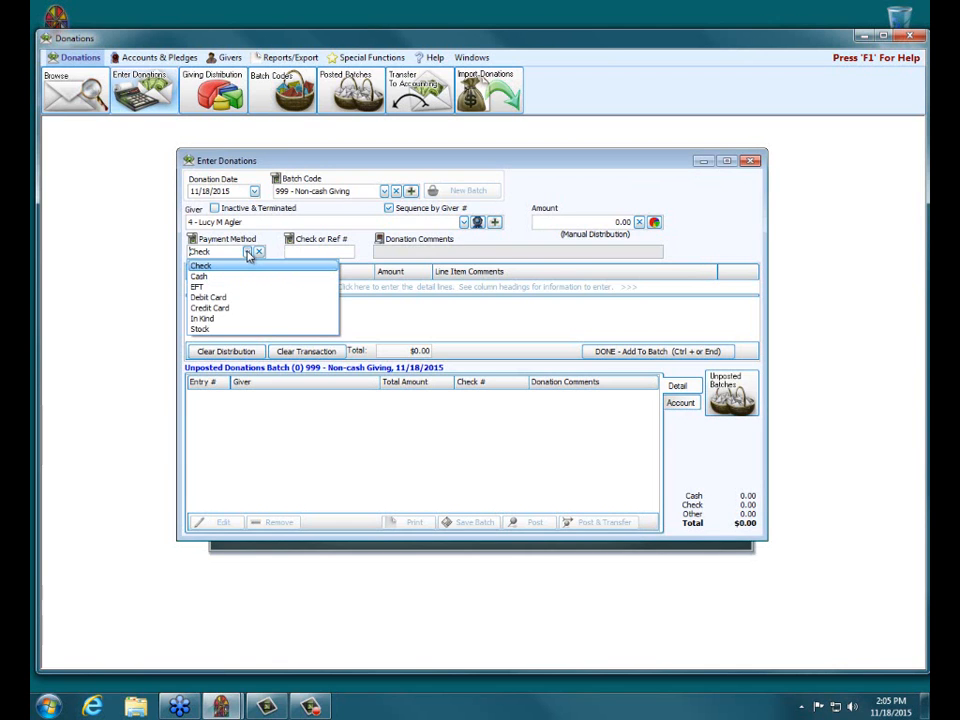
left_click(228, 319)
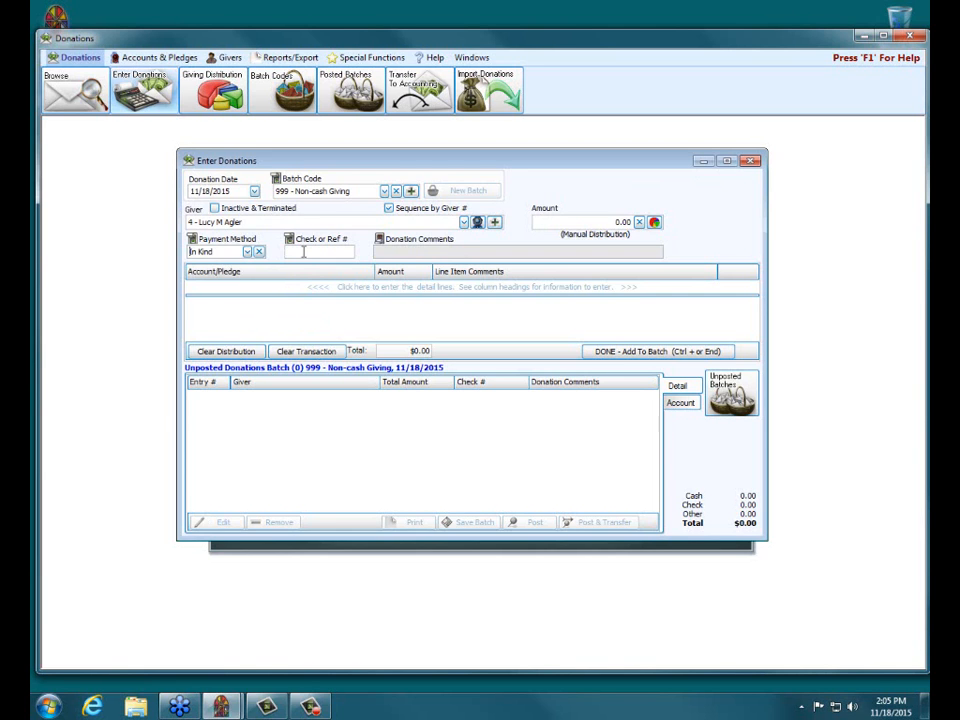
left_click(381, 240)
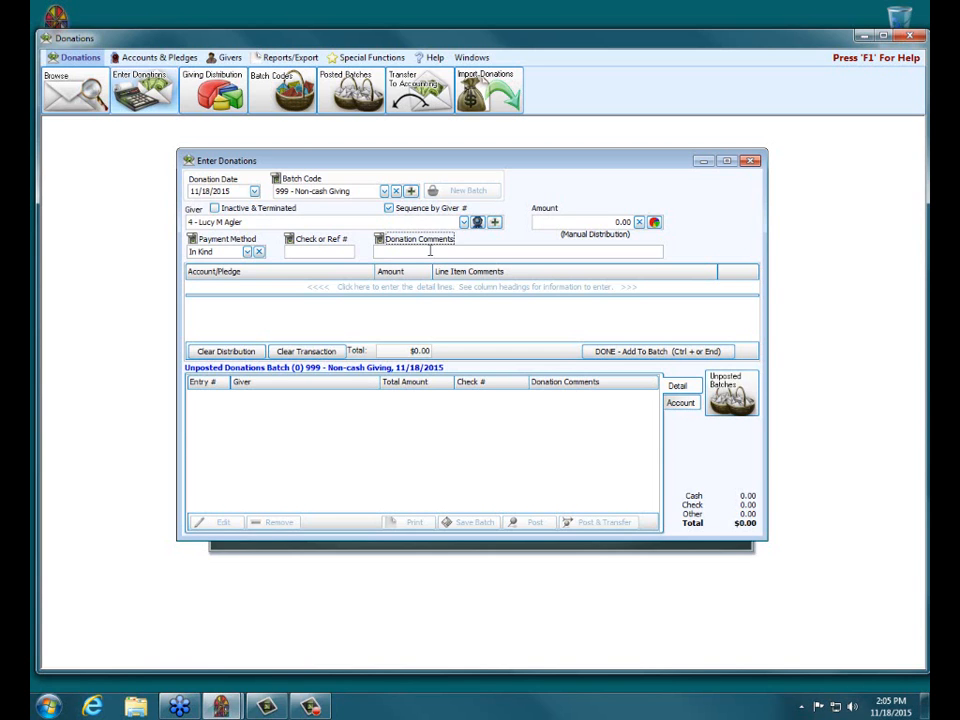
Add a detail line to the donation using the account 999 - Non-Cash Giving
left_click(305, 287)
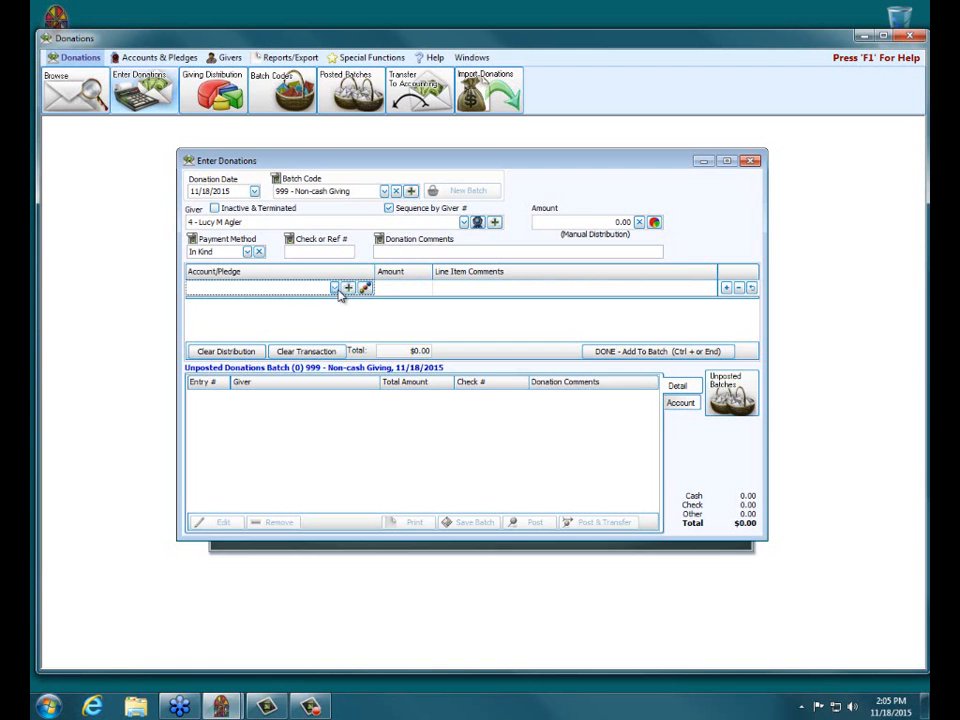
left_click(335, 288)
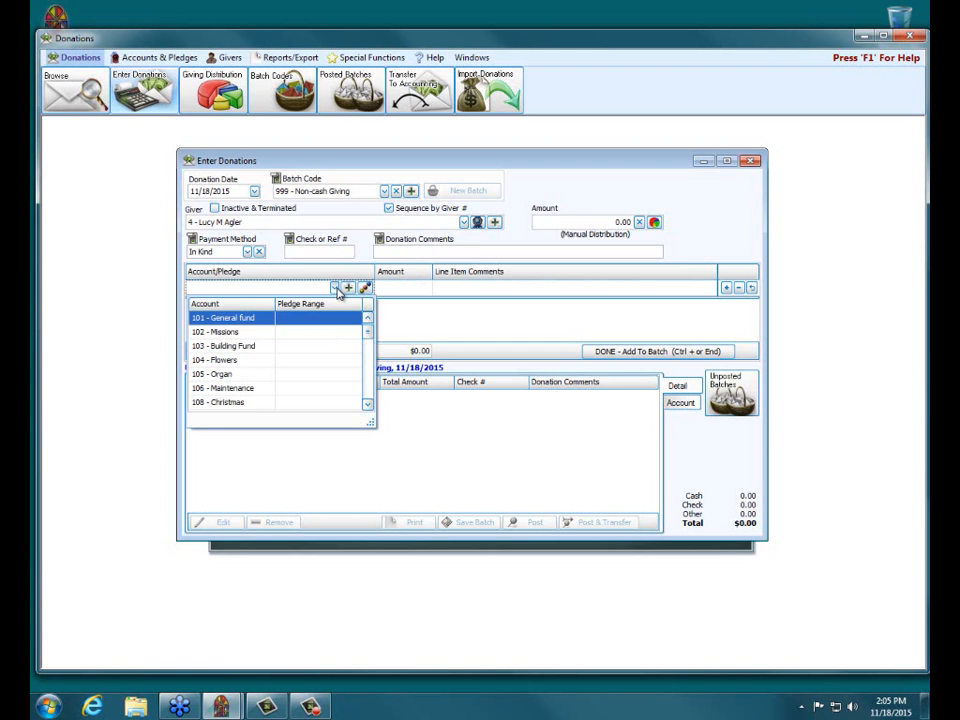
scroll(313, 334, "down", 3)
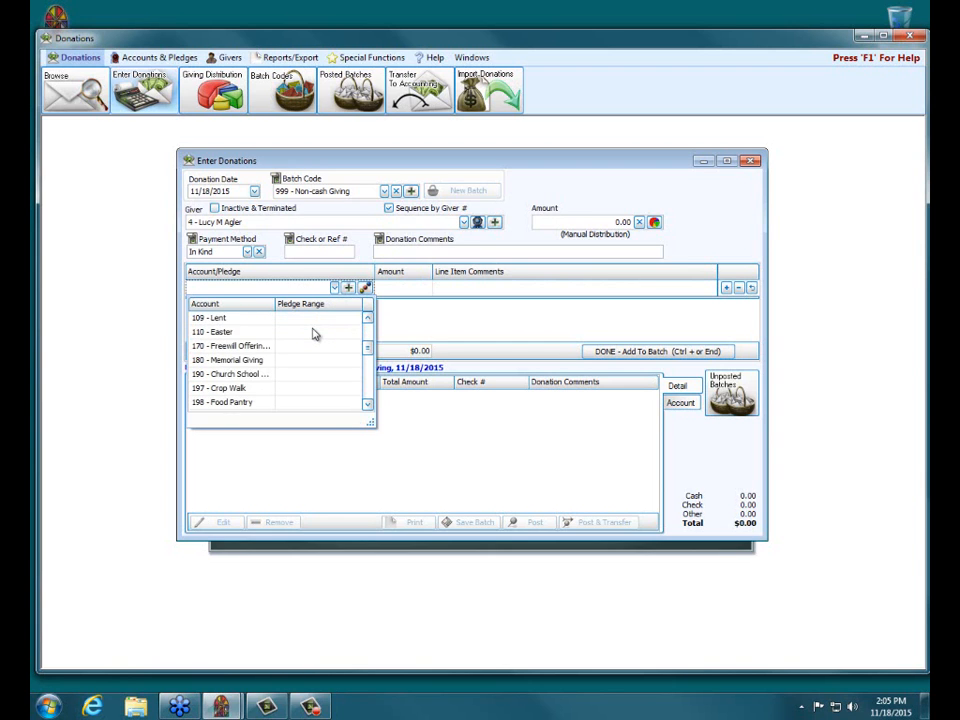
scroll(313, 334, "down", 5)
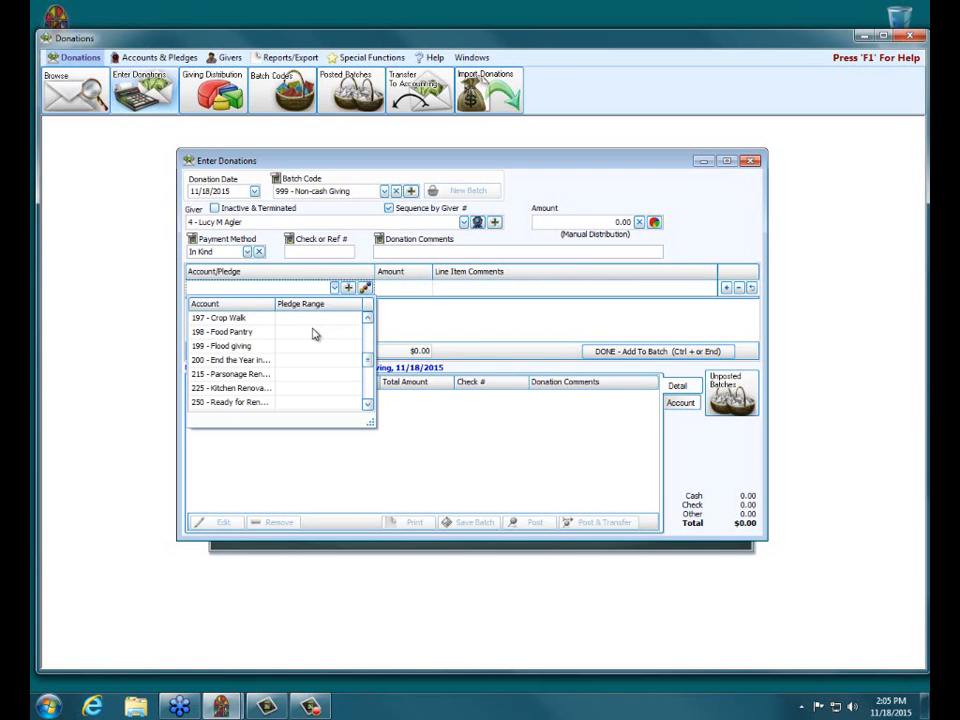
scroll(313, 334, "down", 6)
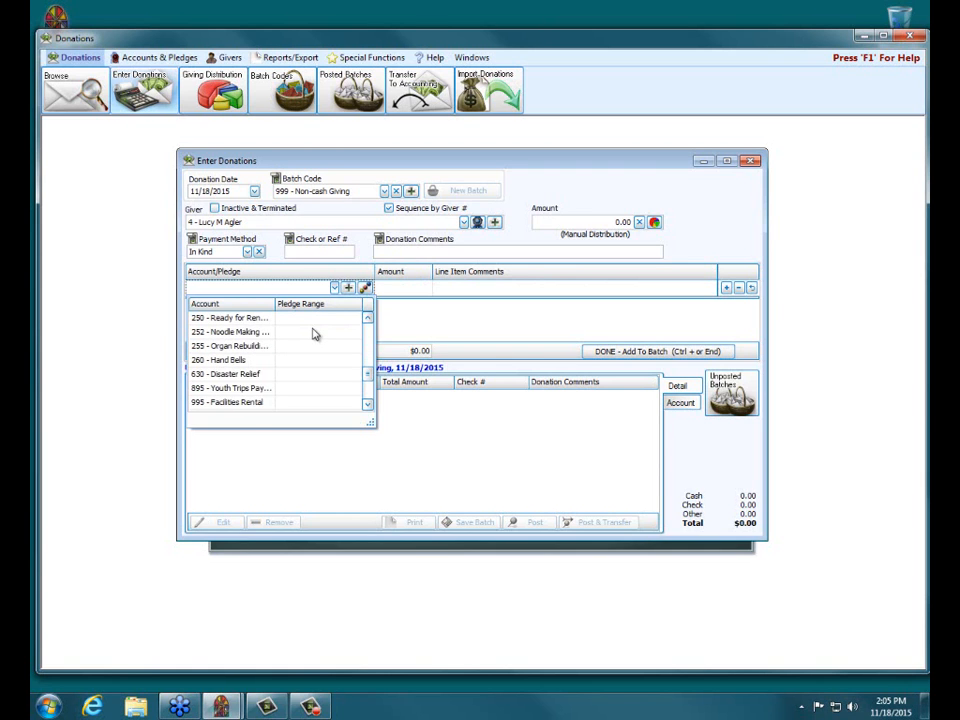
scroll(312, 333, "down", 3)
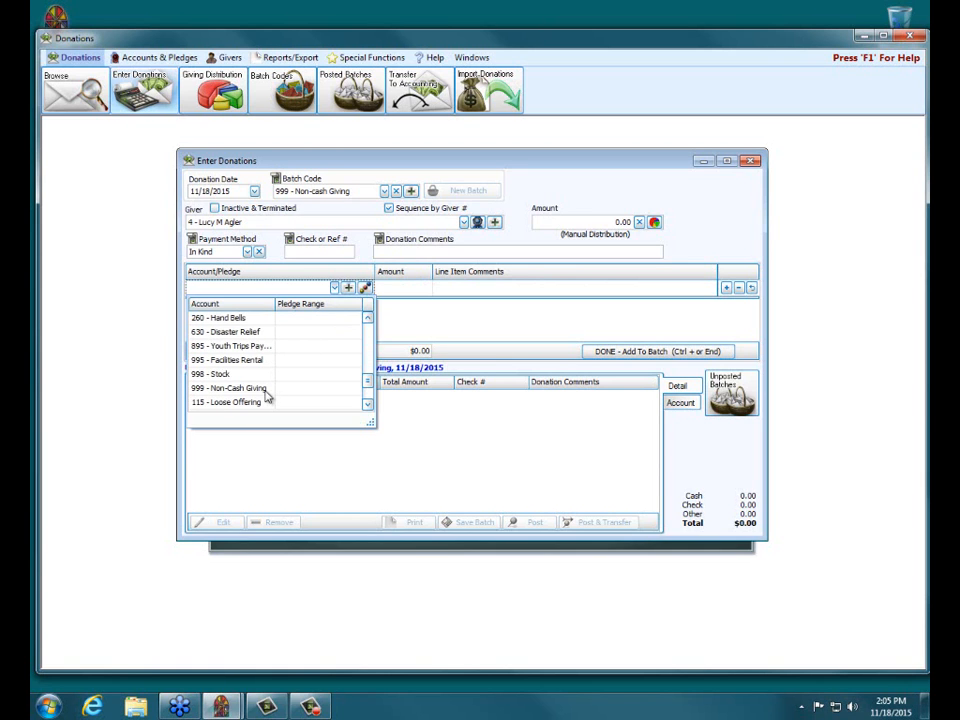
left_click(269, 390)
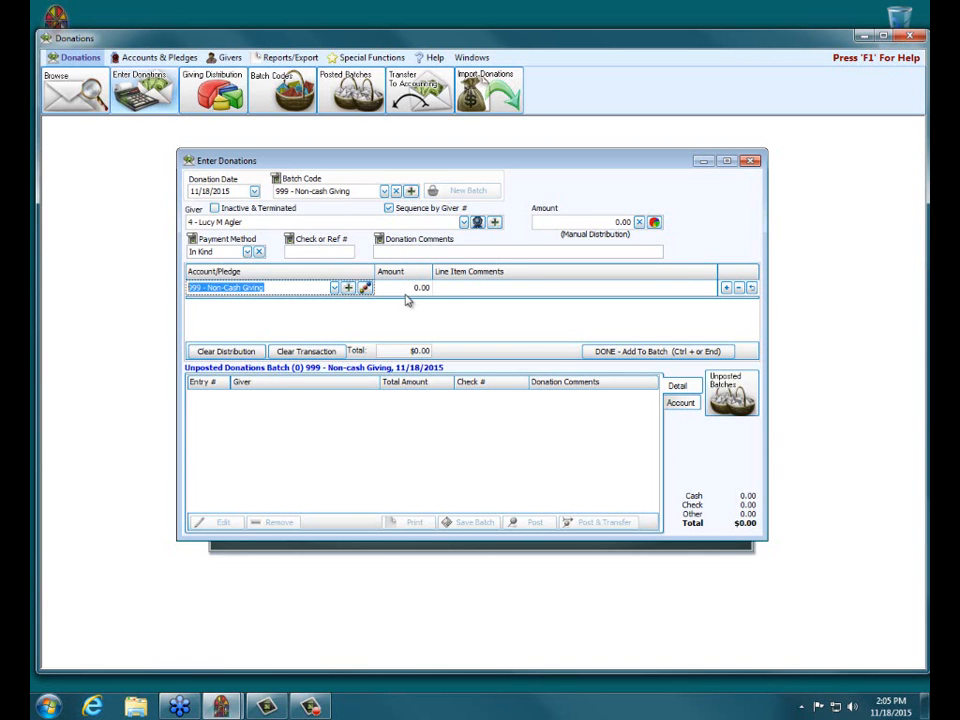
Enter the line item comment "one used computer and monitor" and add the donation to the batch
left_click(459, 293)
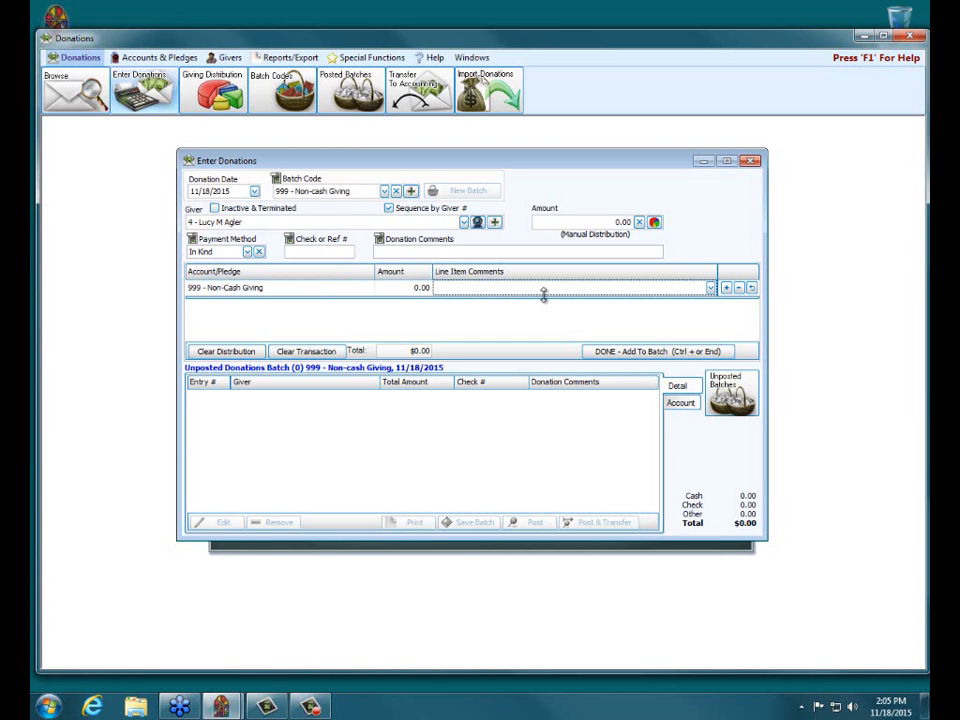
left_click(400, 252)
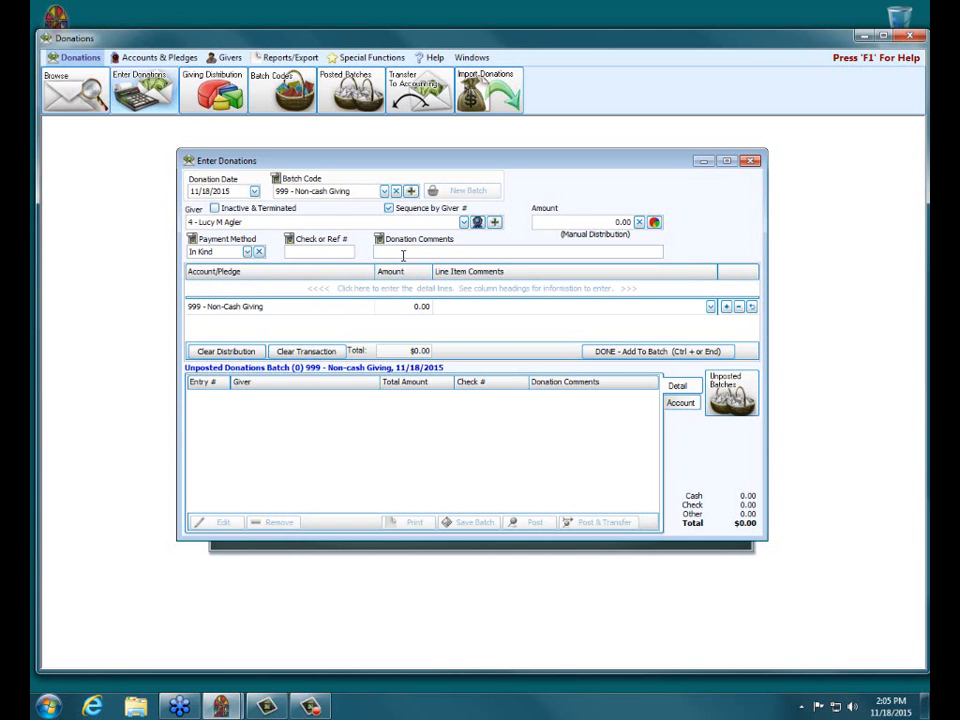
left_click(464, 307)
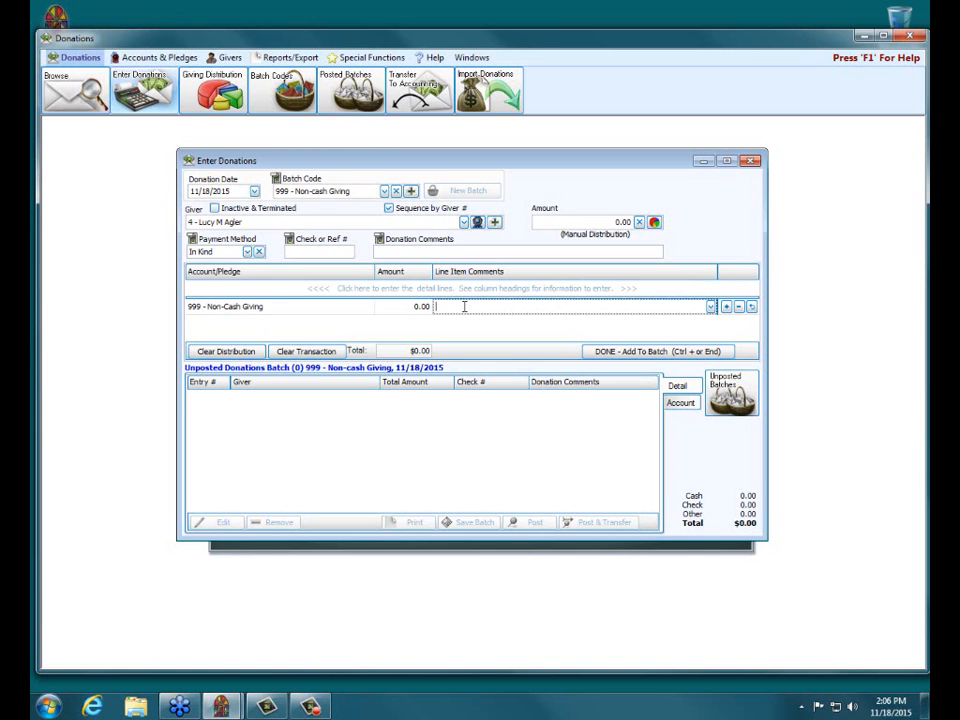
type("one user")
type(" computer and monitor")
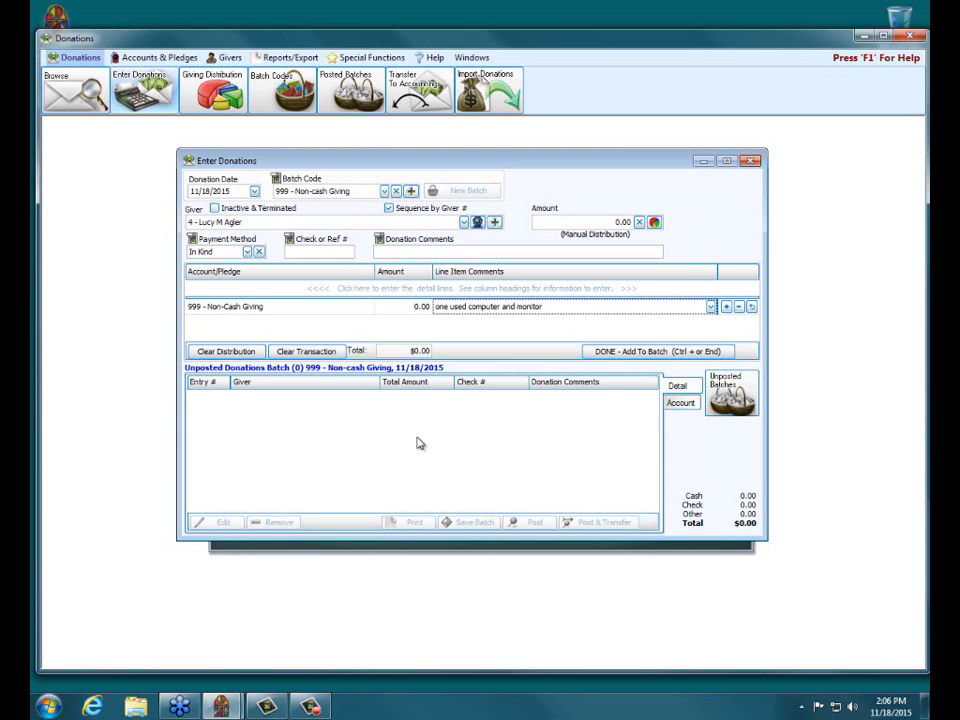
left_click(649, 352)
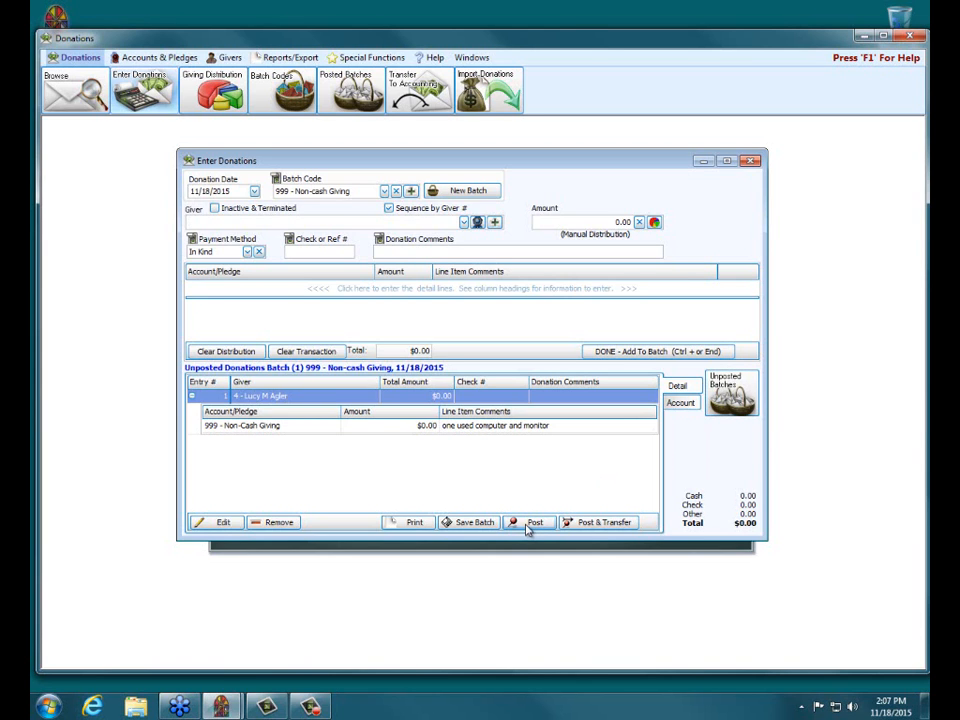
Post and transfer the non-cash batch on the non-standard posting day without printing, and toggle the display of "Do Not Transfer" items
left_click(603, 527)
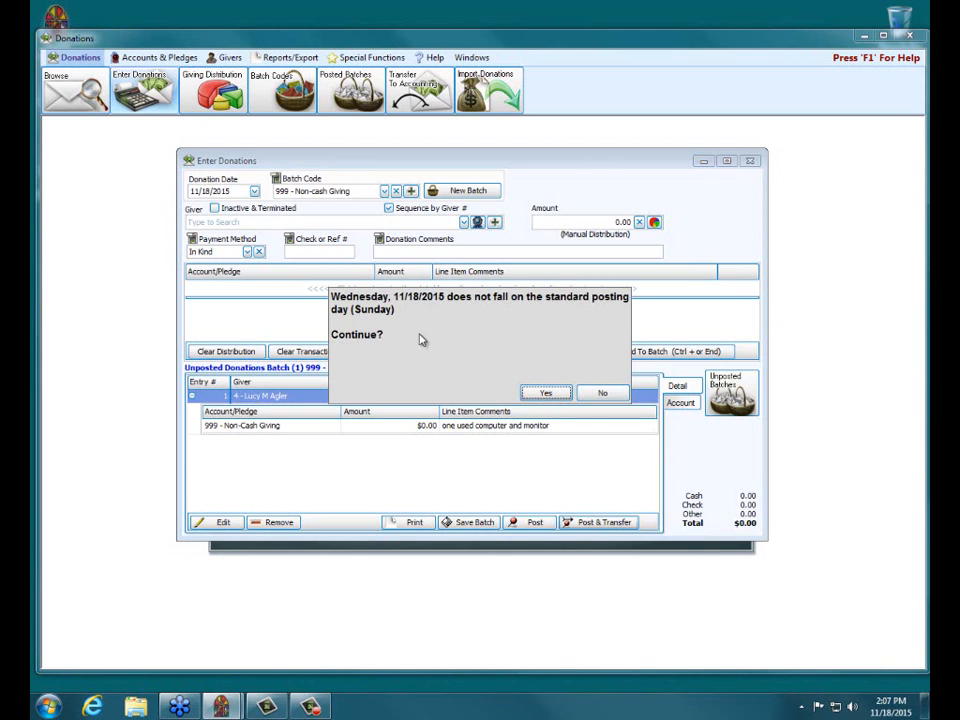
left_click(545, 394)
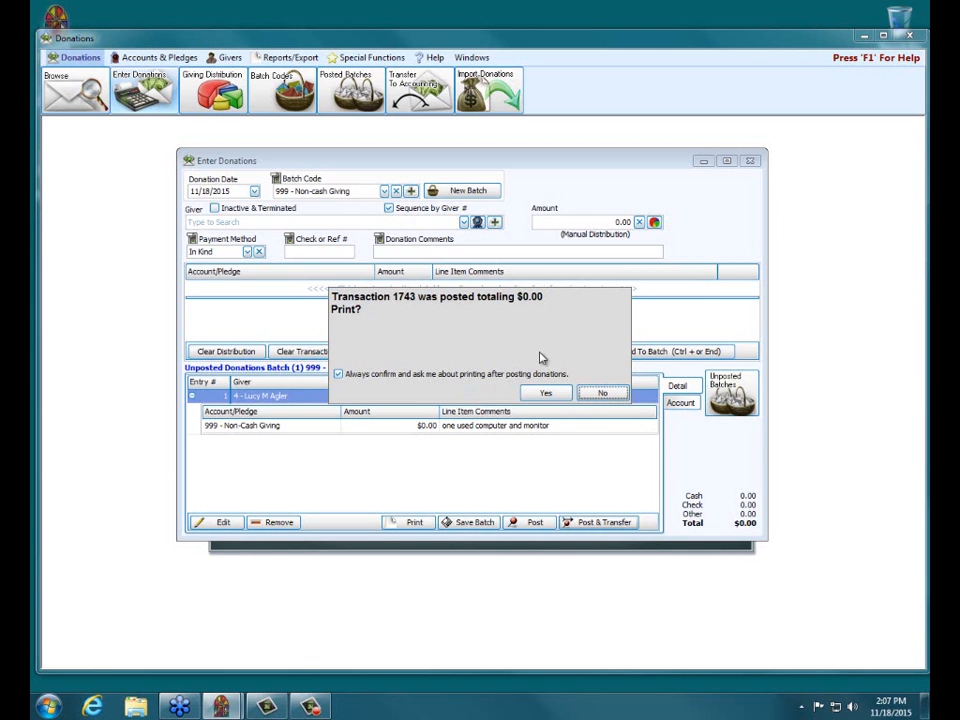
left_click(603, 394)
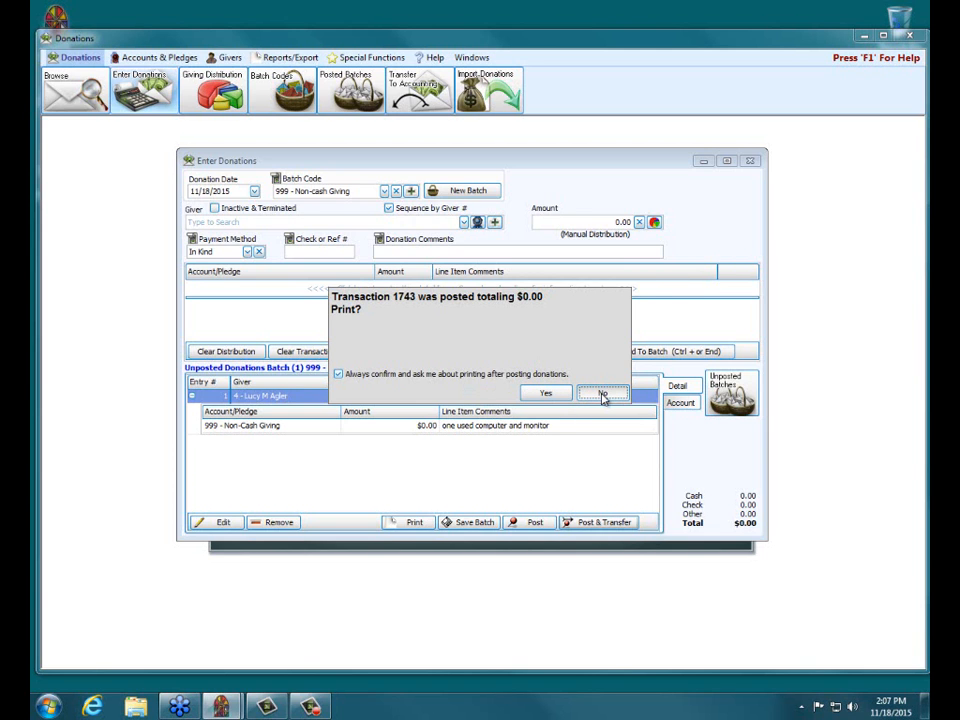
left_click(603, 394)
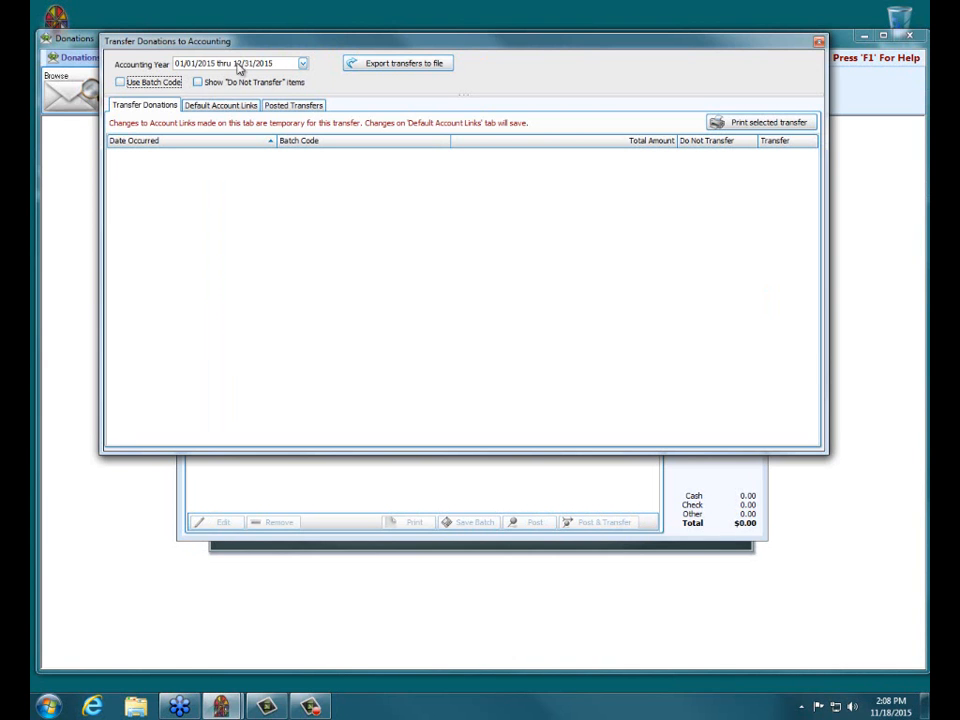
left_click(200, 84)
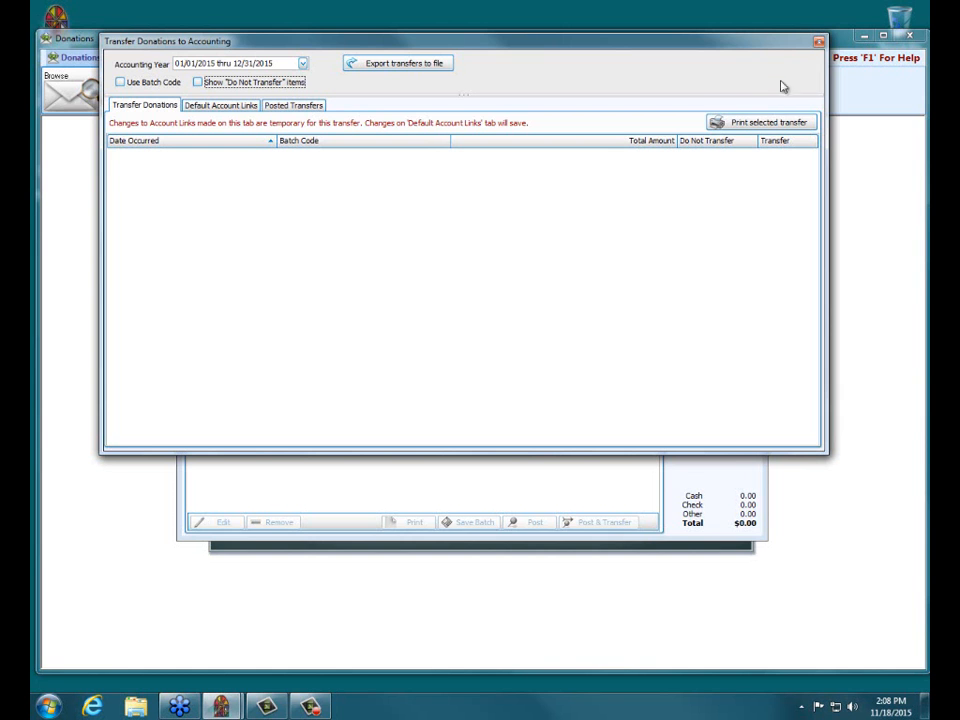
Close the accounting transfer and donation entry windows
left_click(819, 43)
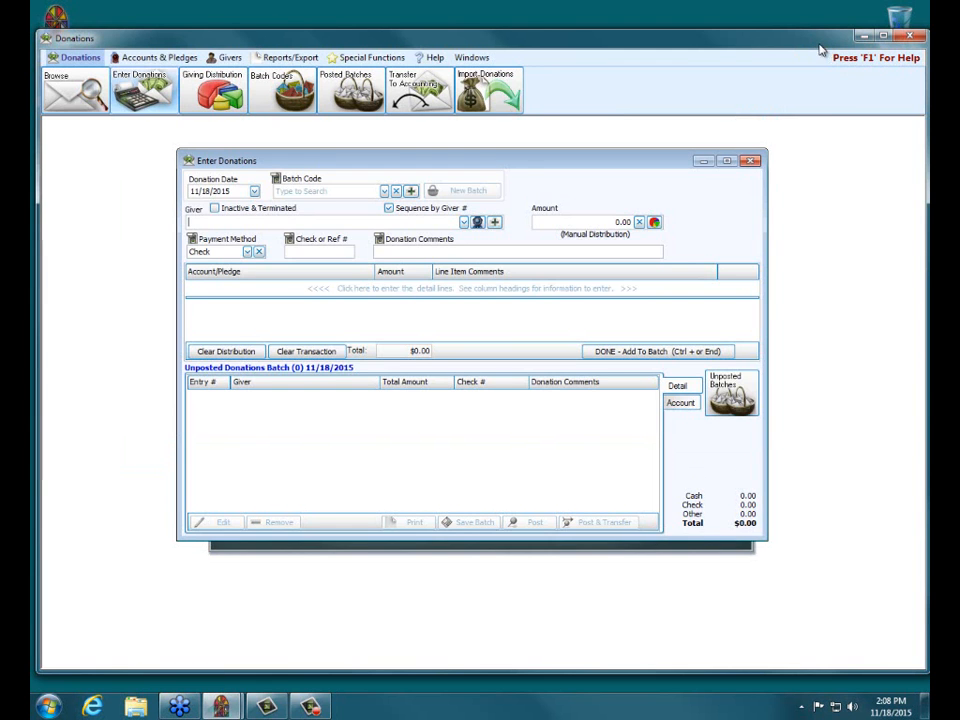
left_click(750, 161)
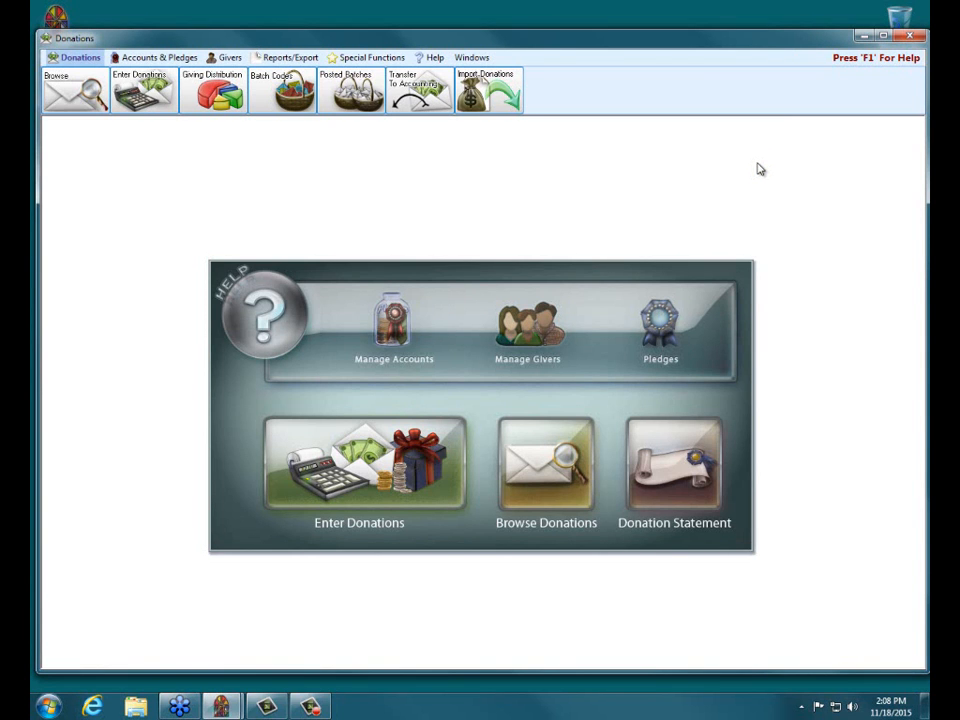
left_click(665, 339)
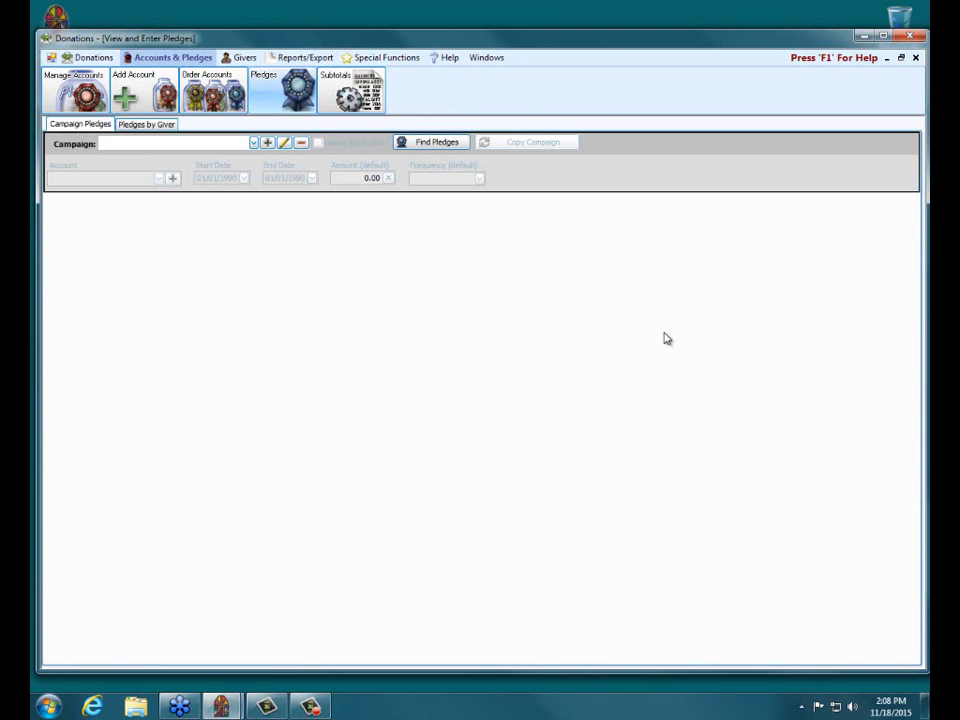
left_click(144, 128)
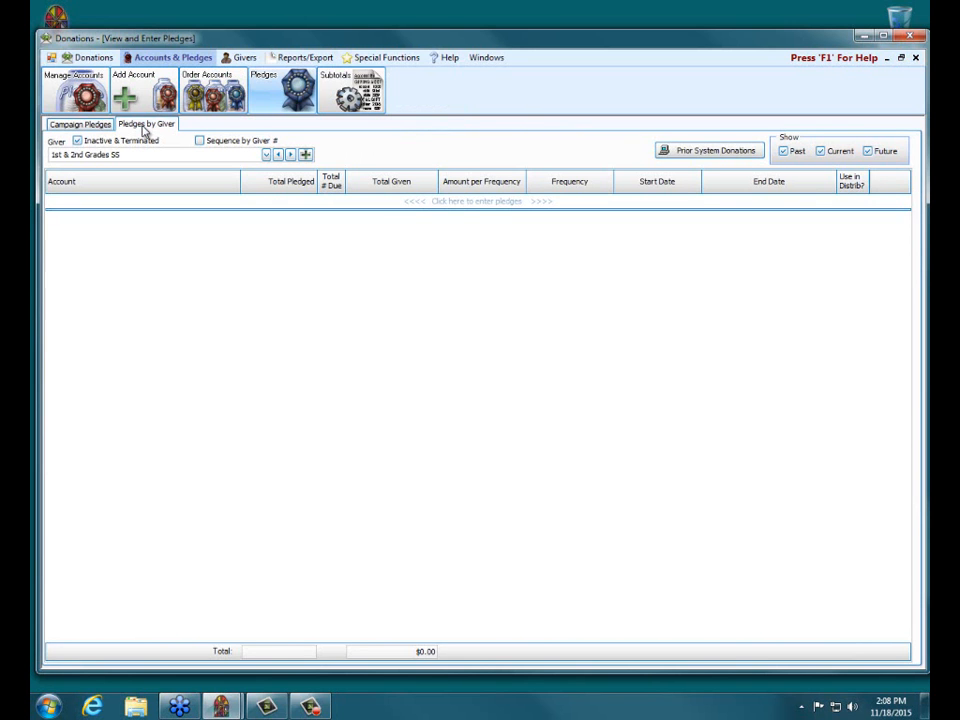
left_click(266, 155)
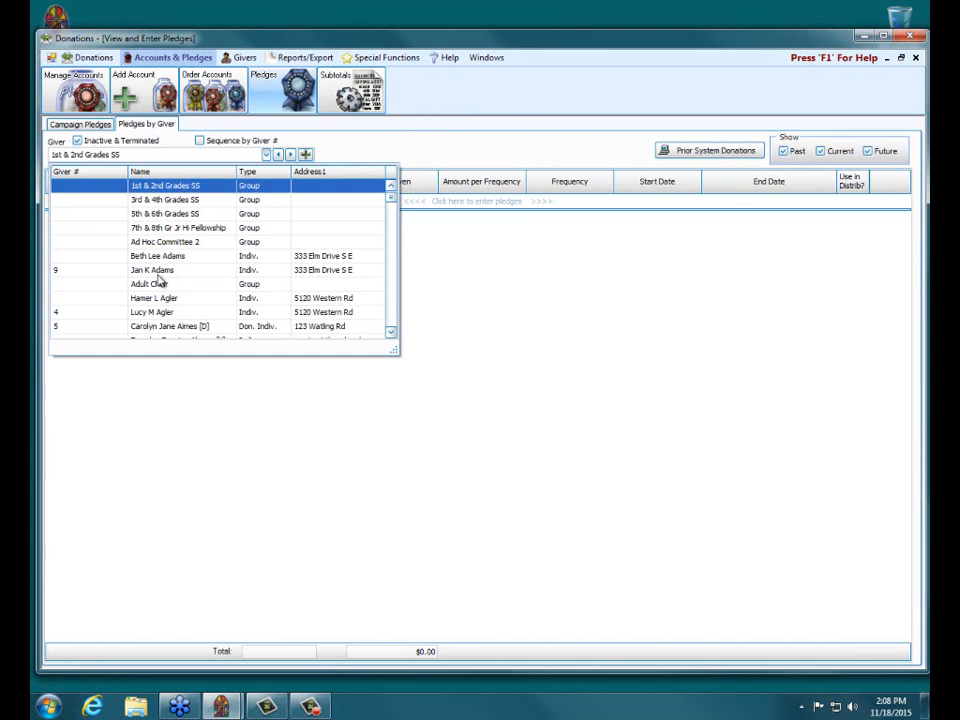
left_click(166, 313)
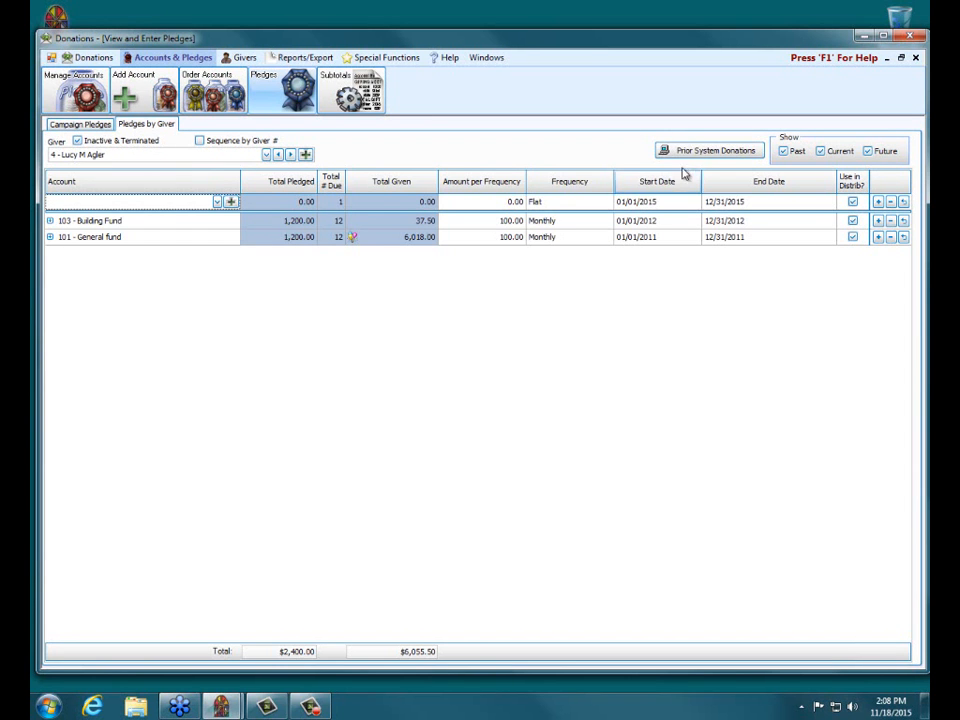
left_click(703, 152)
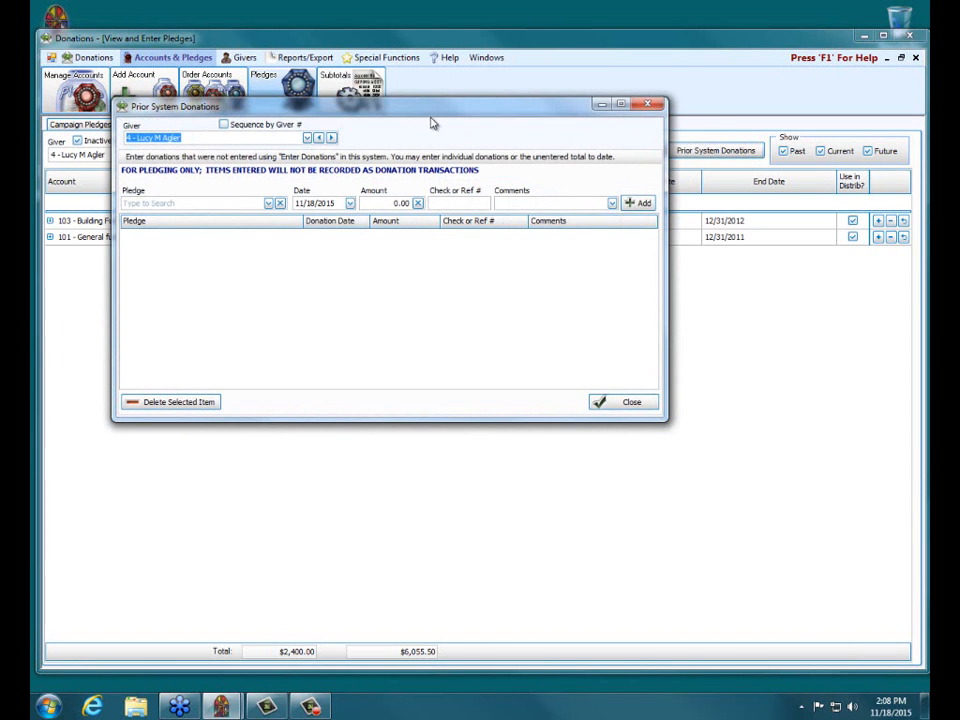
left_click_drag(422, 114, 507, 148)
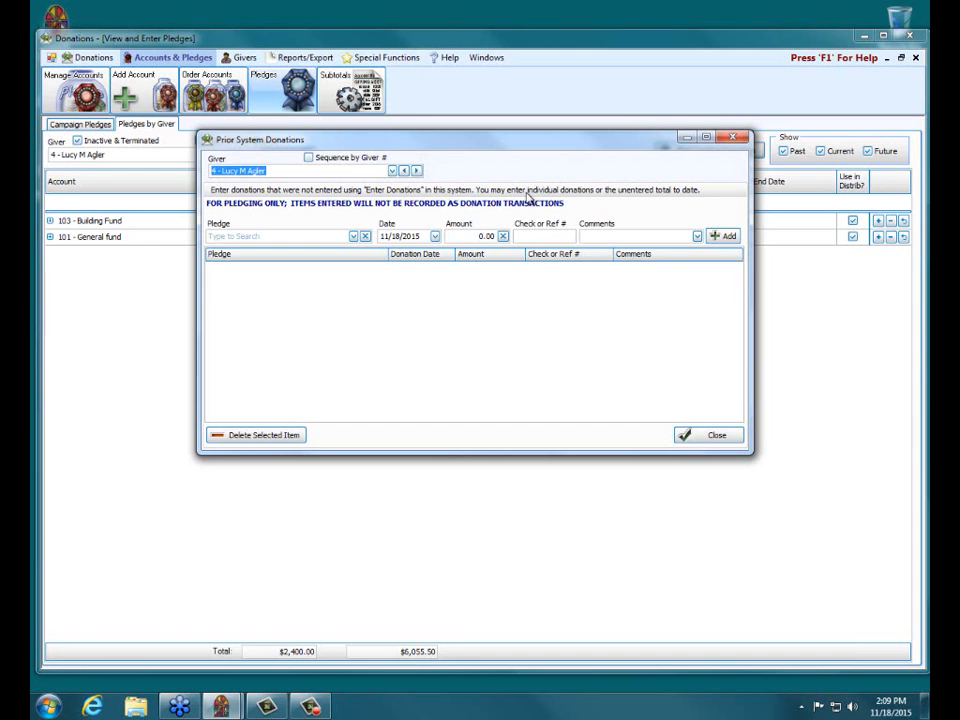
left_click(353, 236)
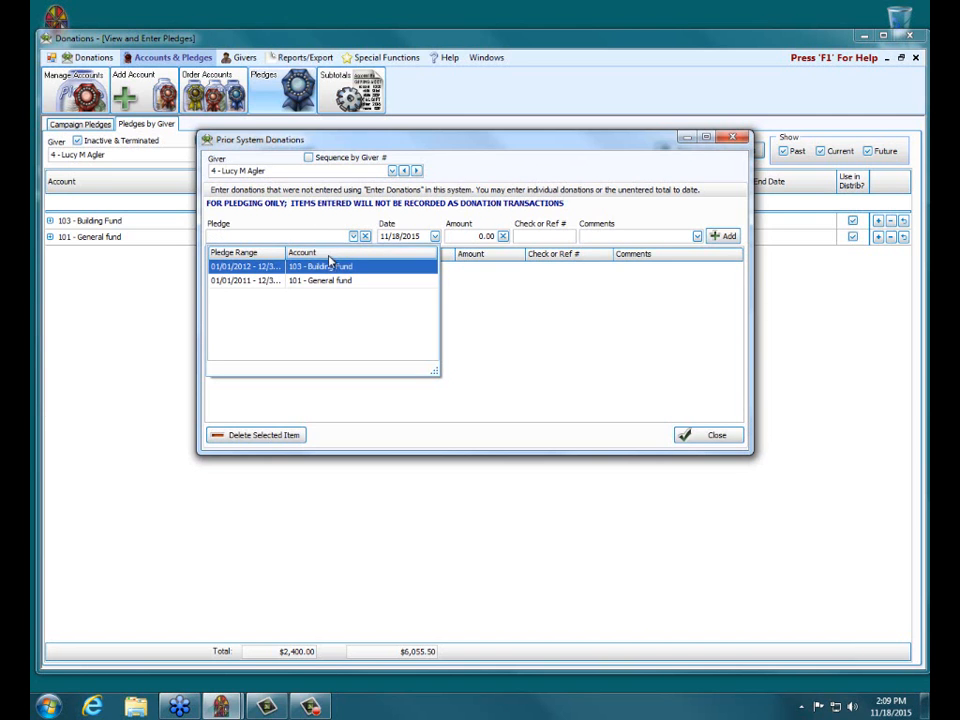
left_click(278, 271)
left_click(731, 139)
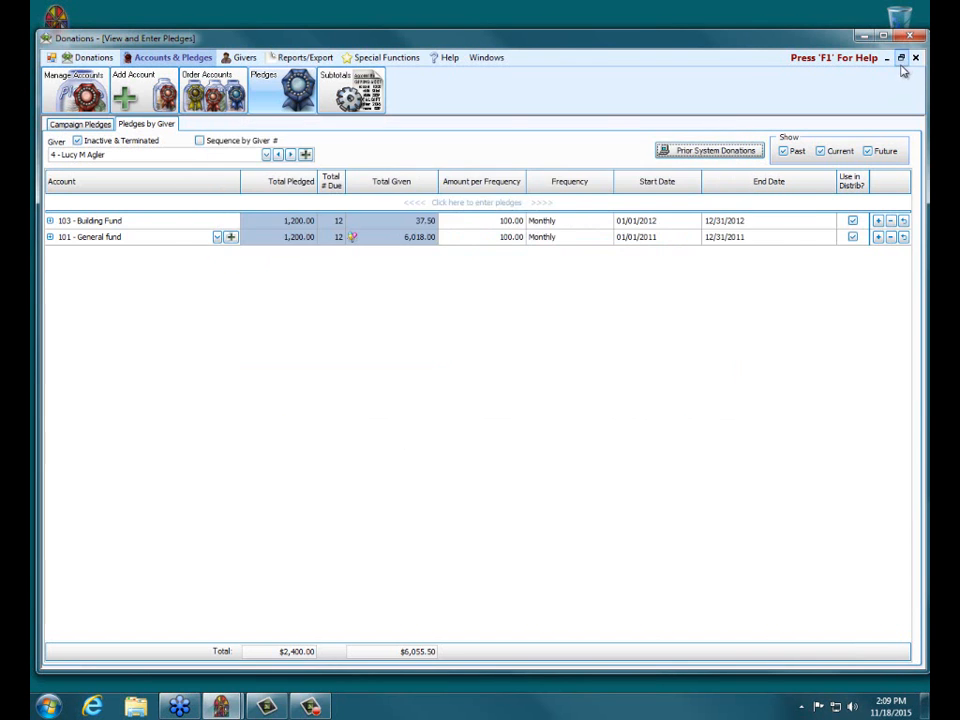
left_click(915, 58)
Examine which givers have pledges in the General Fund 2015 campaign, and close the pledge window
left_click(658, 318)
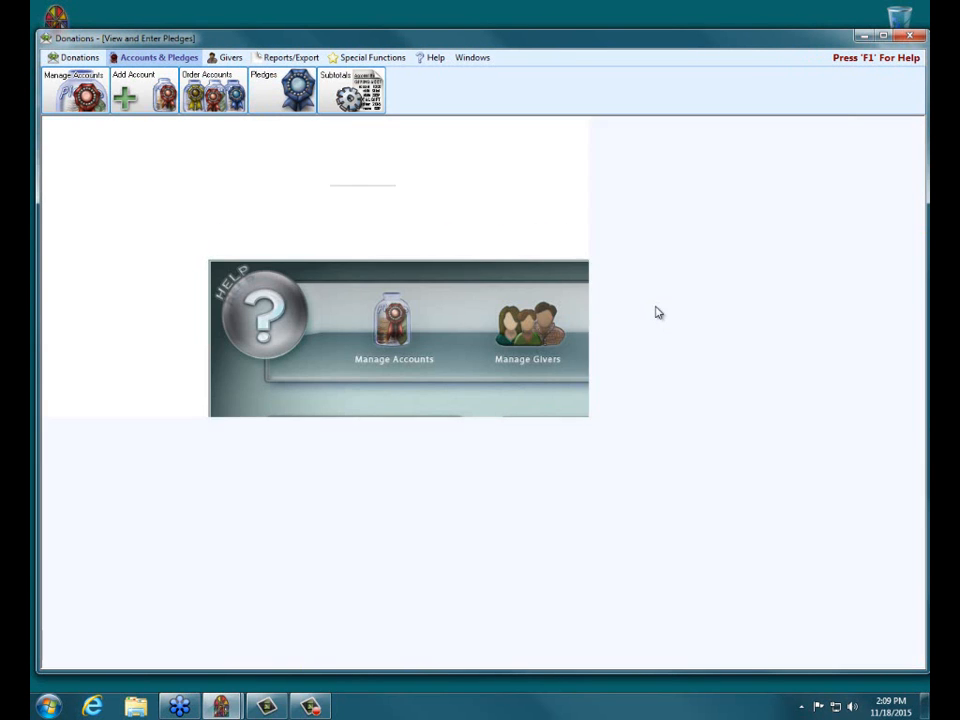
left_click(253, 144)
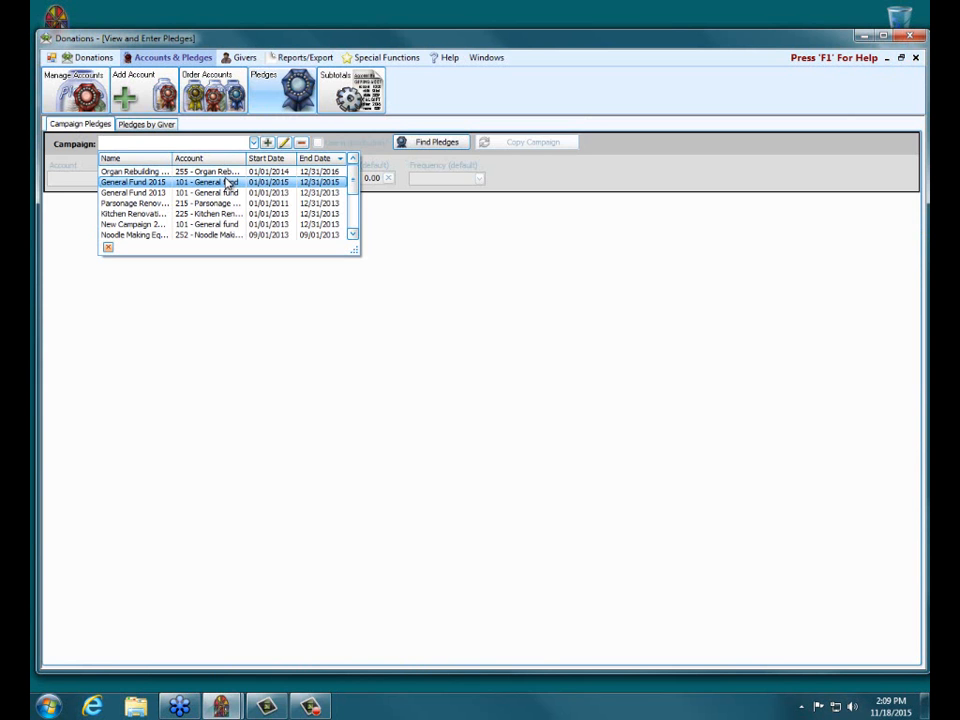
left_click(228, 182)
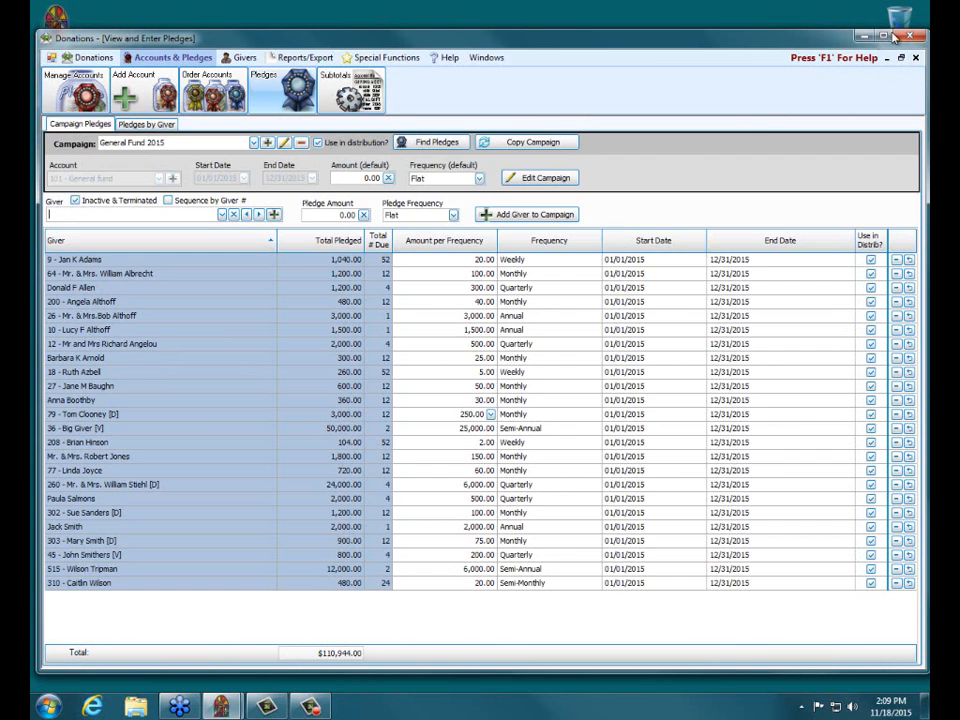
left_click(915, 58)
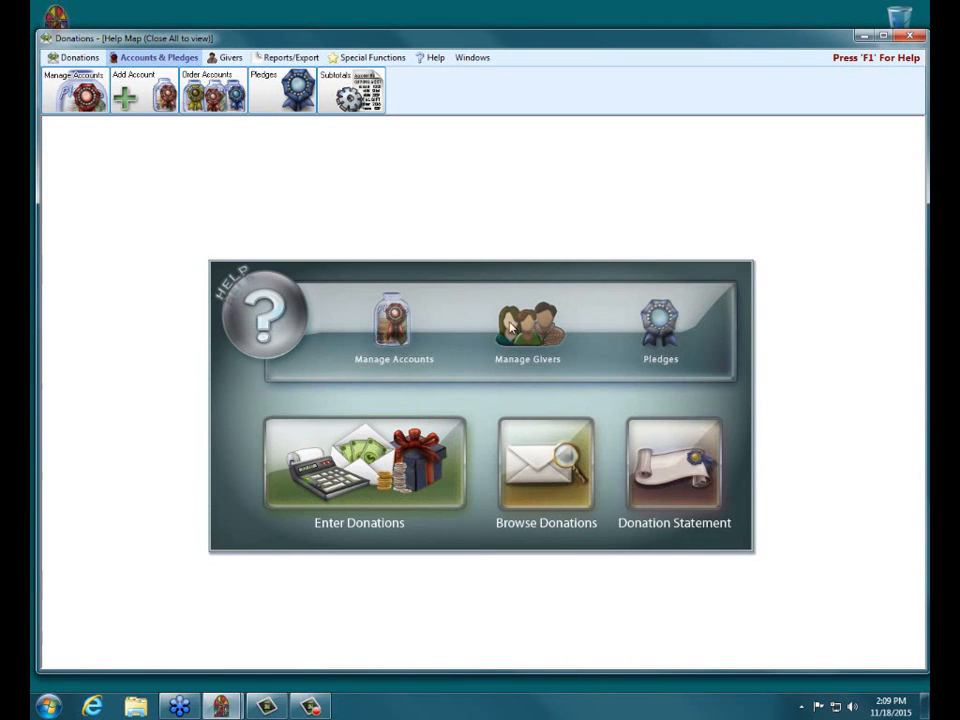
Reopen the pledges by giver, search for a giver from that campaign by first name, and choose the first match
left_click(652, 328)
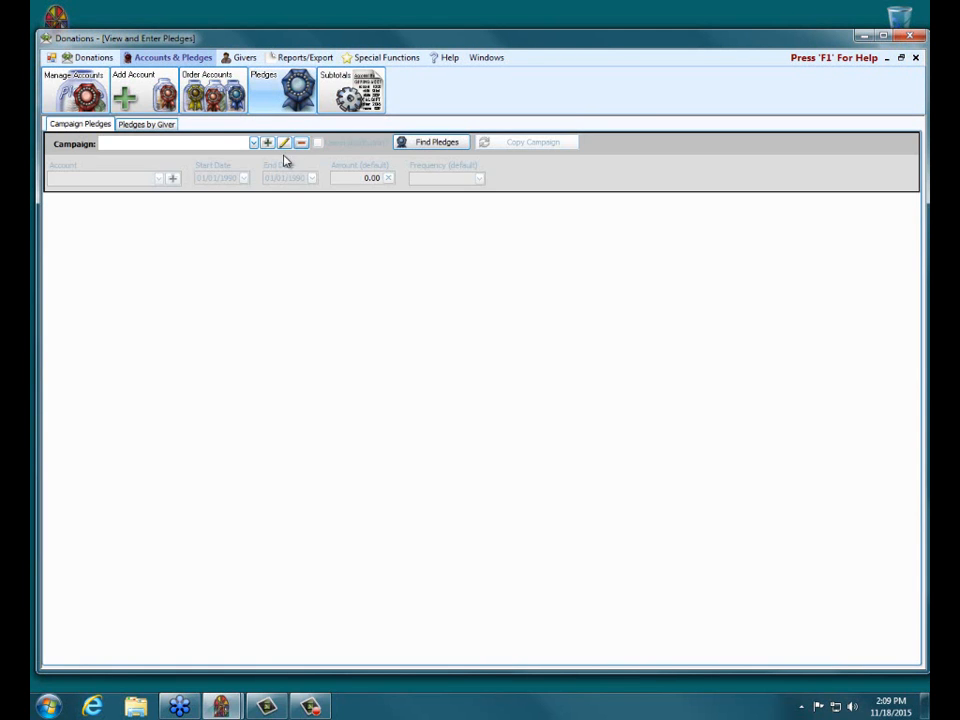
left_click(163, 126)
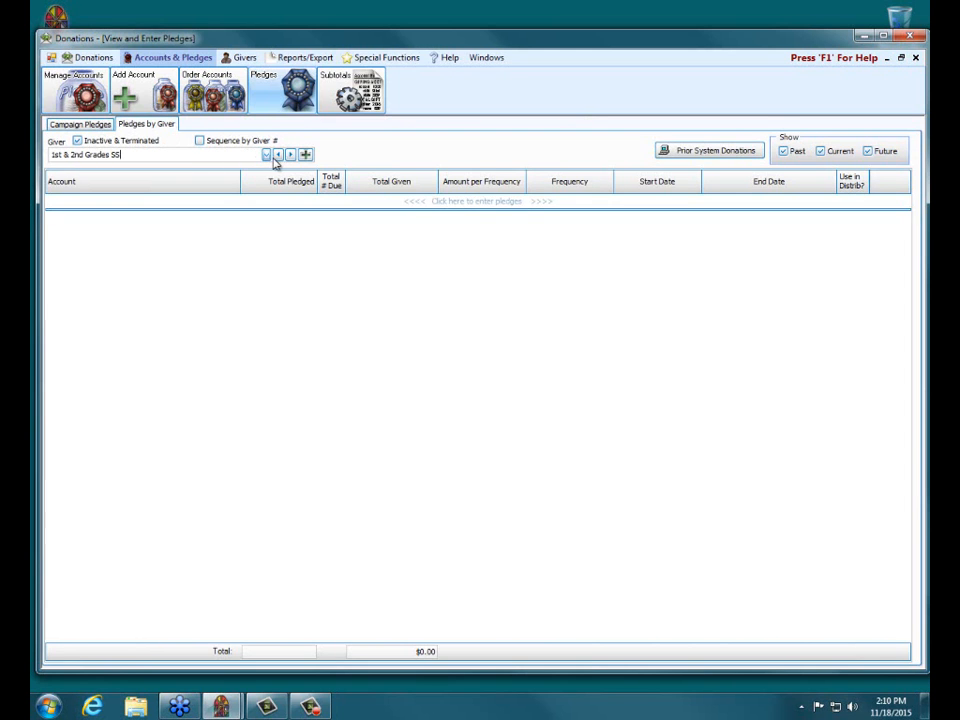
left_click_drag(120, 155, 30, 148)
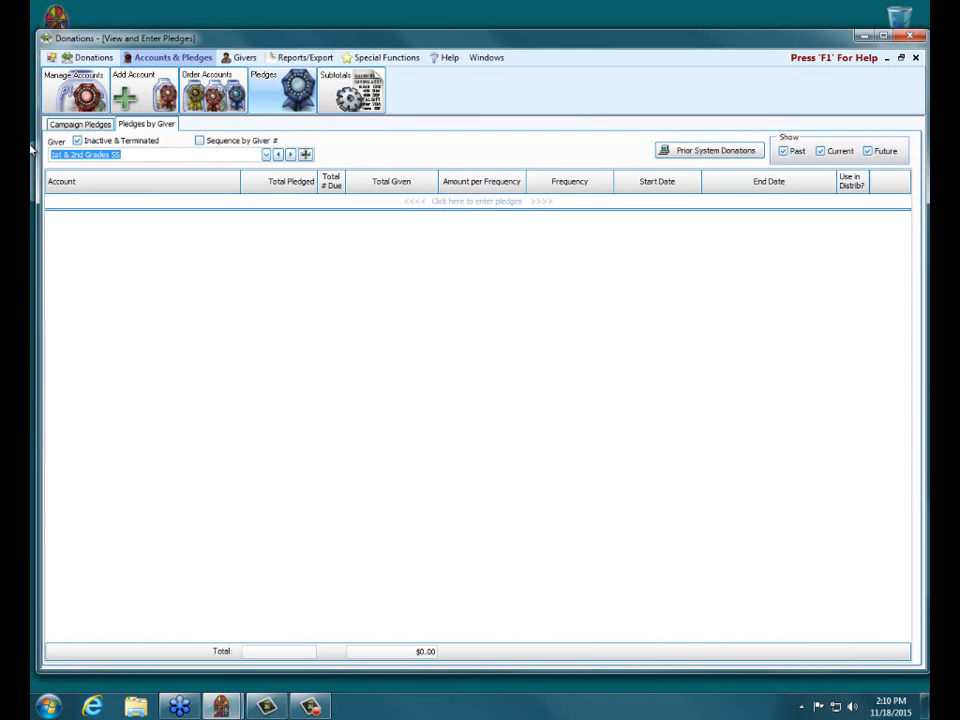
type("jan")
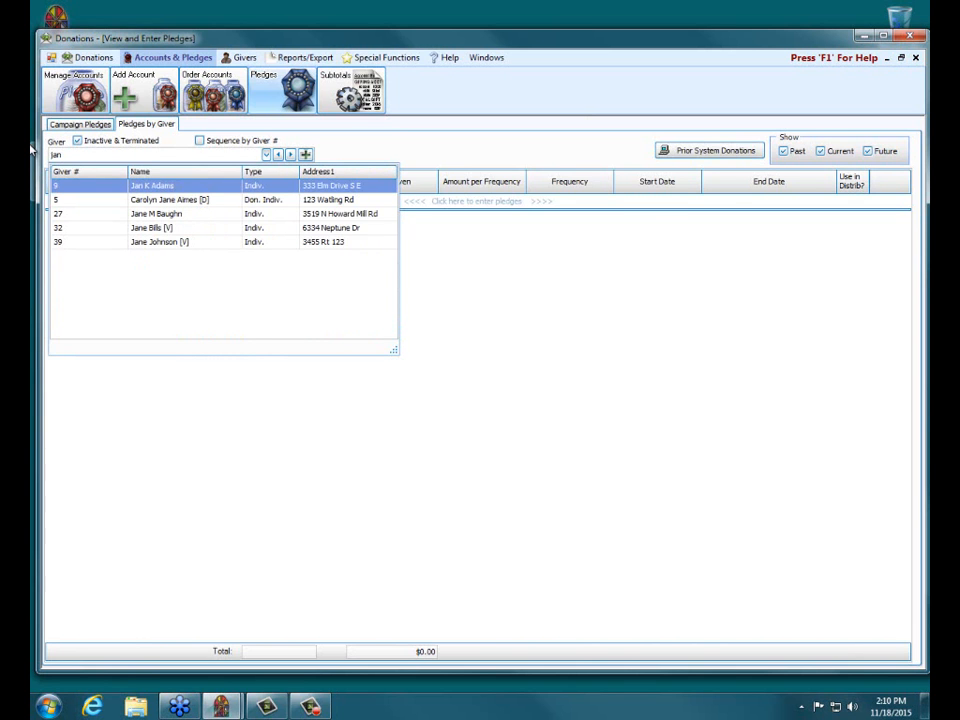
left_click(184, 188)
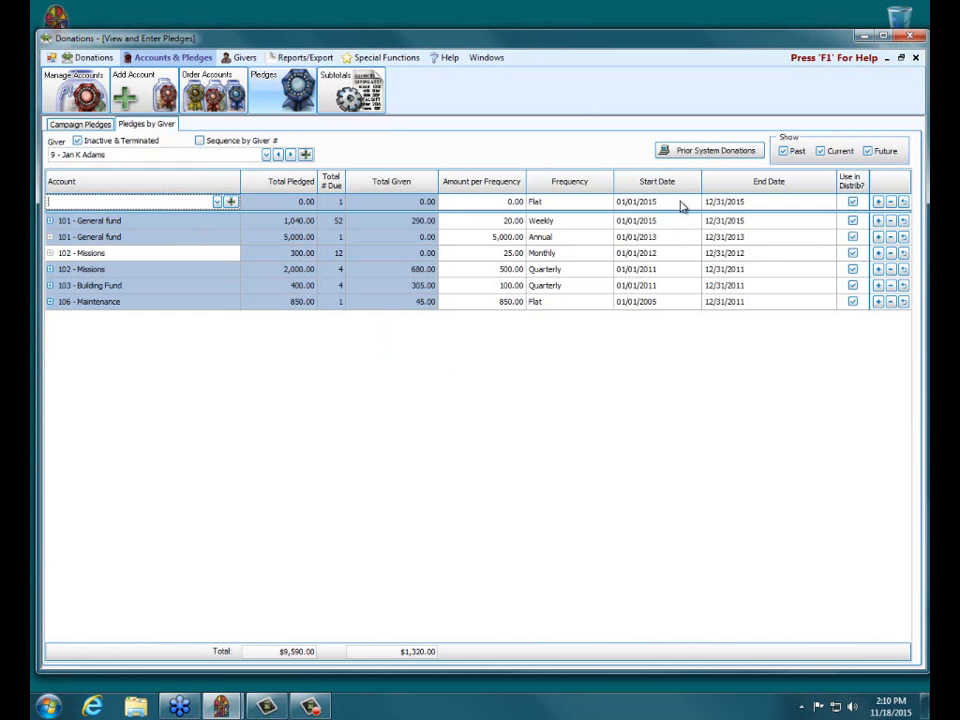
Start a prior system donation for the 2015 pledge to 101 - General fund with an amount of 100.00
left_click(689, 156)
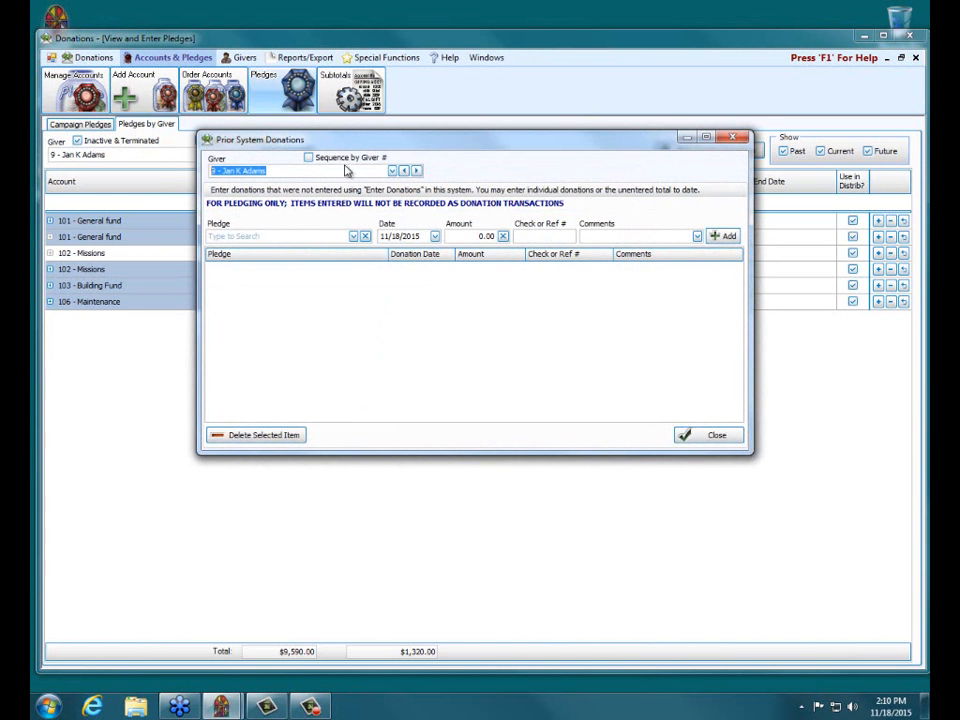
left_click(353, 236)
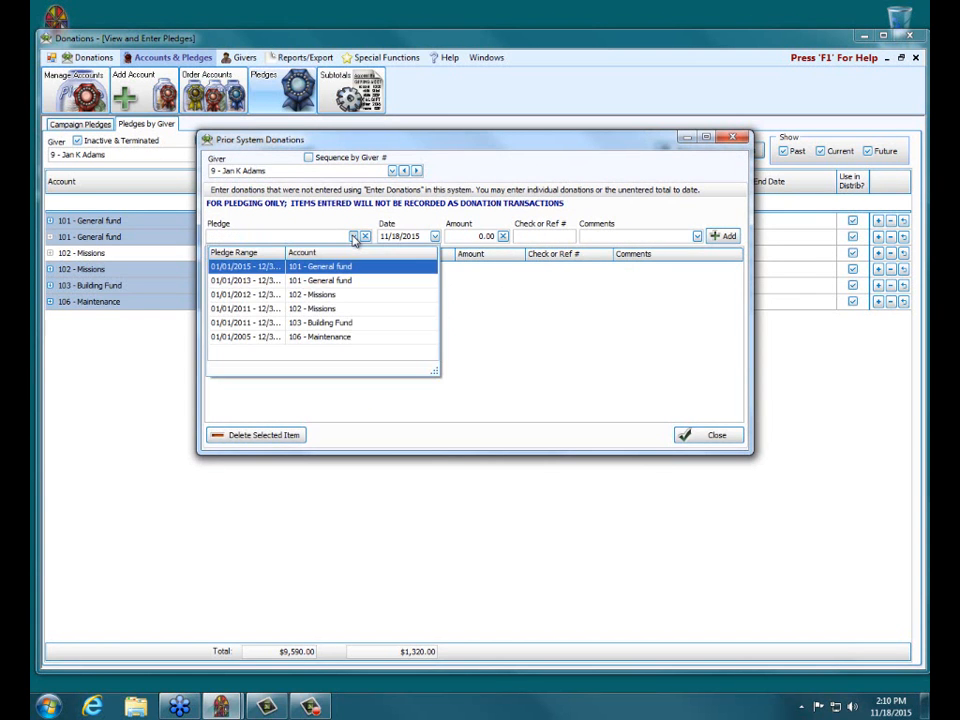
left_click(242, 270)
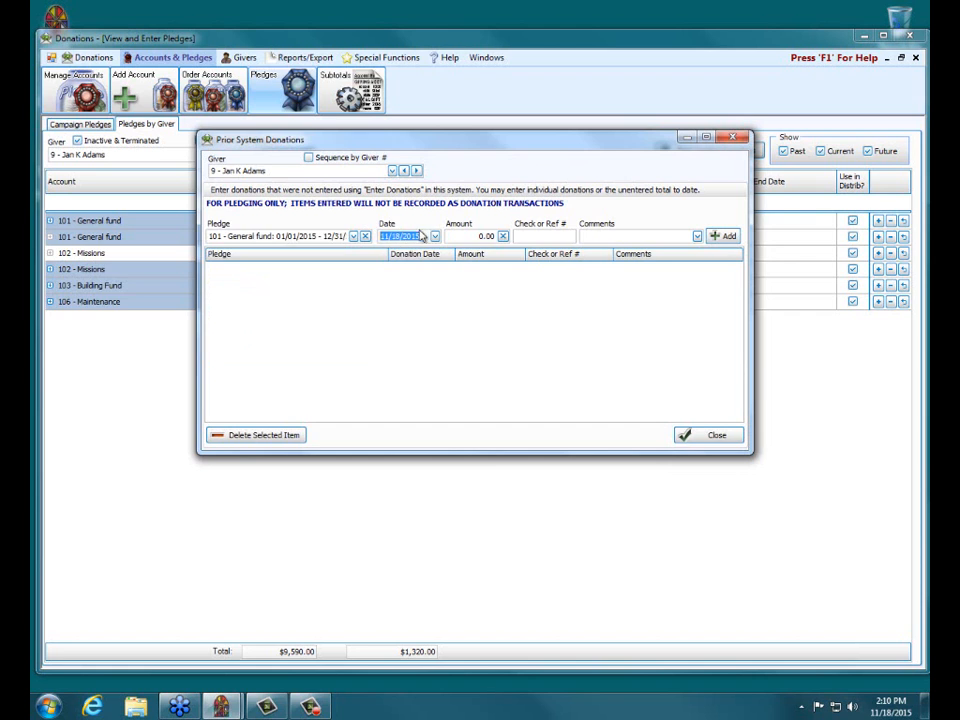
left_click(476, 236)
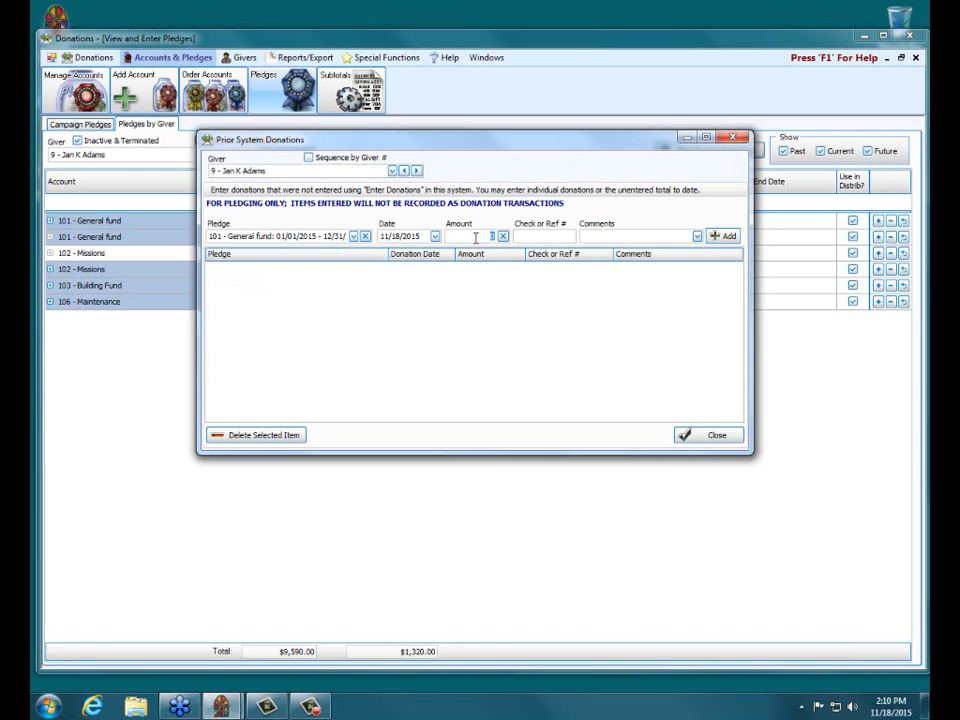
type("100")
left_click(531, 236)
Add the prior system donation with the comment "in-kind gift of used computer" and close the pledge windows
left_click(597, 236)
type("in-kind gift of comput")
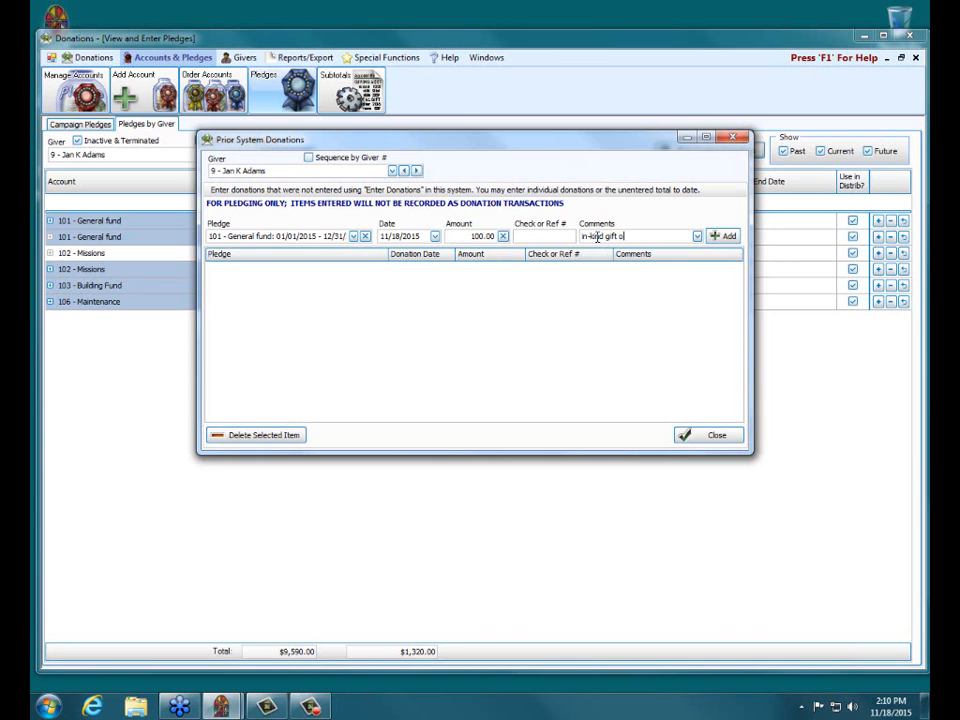
type("and mon")
key("BackSpace")
key("BackSpace")
key("BackSpace")
key("BackSpace")
key("BackSpace")
key("BackSpace")
key("BackSpace")
key("BackSpace")
key("BackSpace")
key("BackSpace")
key("BackSpace")
key("BackSpace")
key("BackSpace")
key("BackSpace")
key("BackSpace")
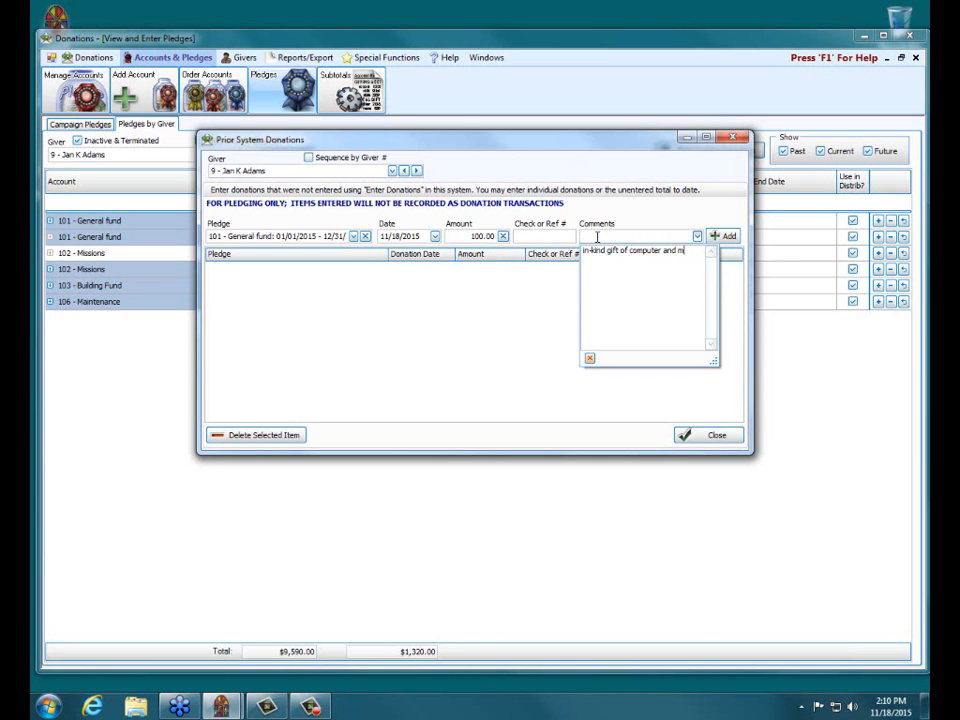
key("BackSpace")
type("used computer")
left_click(664, 221)
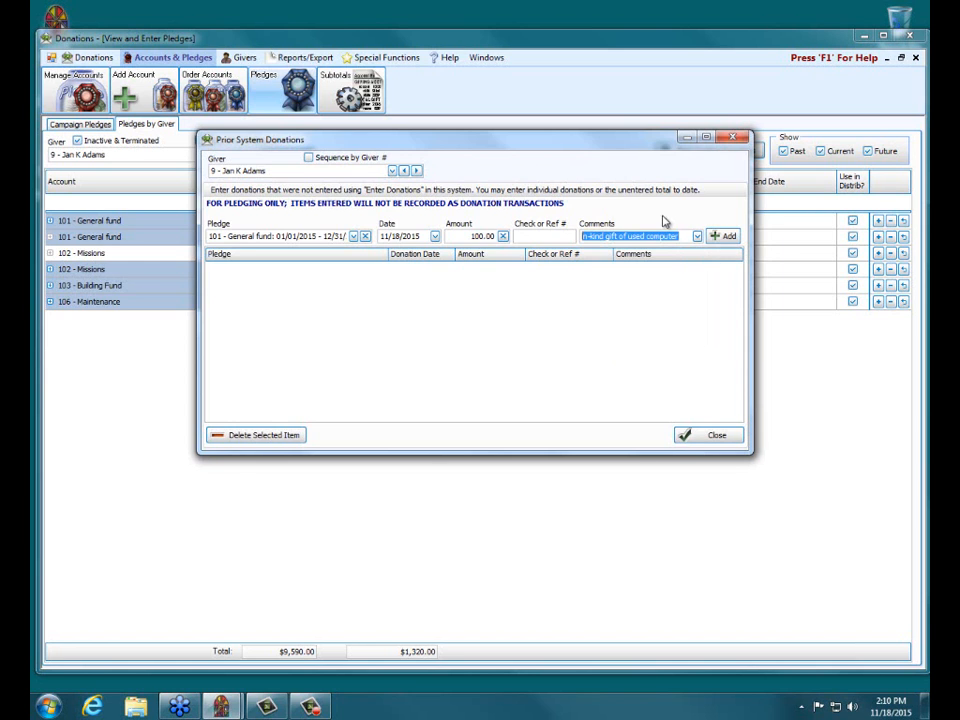
left_click(727, 236)
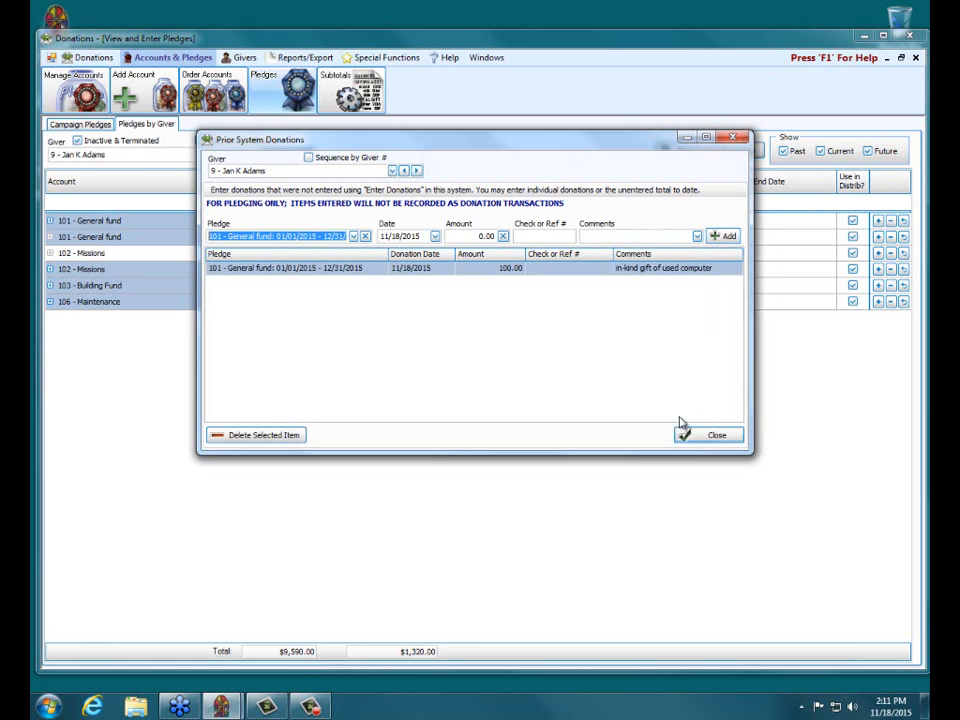
left_click(709, 437)
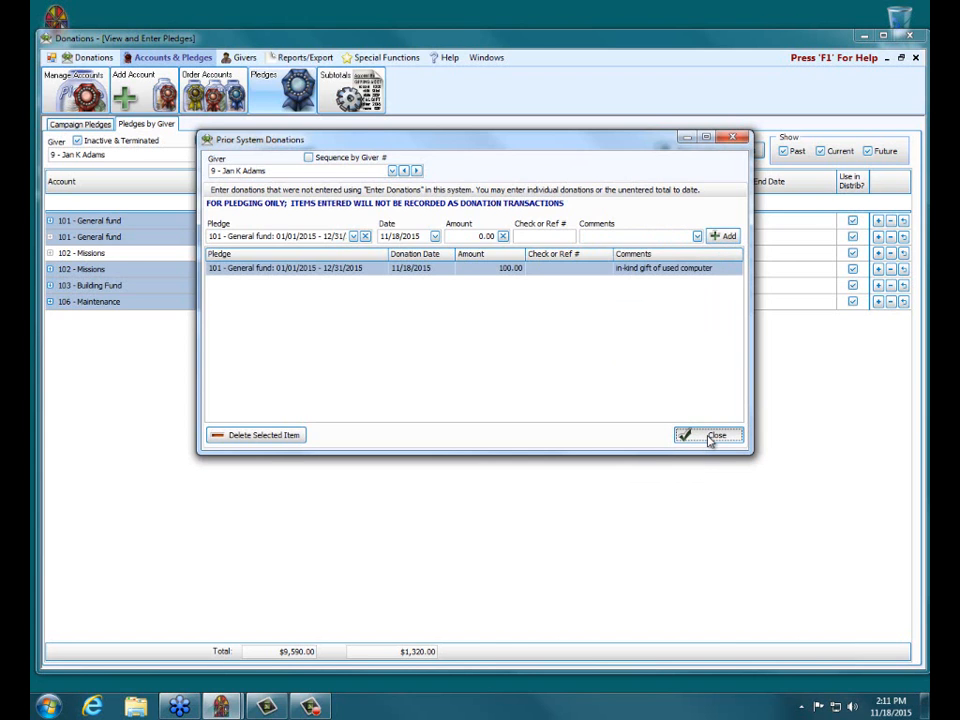
left_click(709, 437)
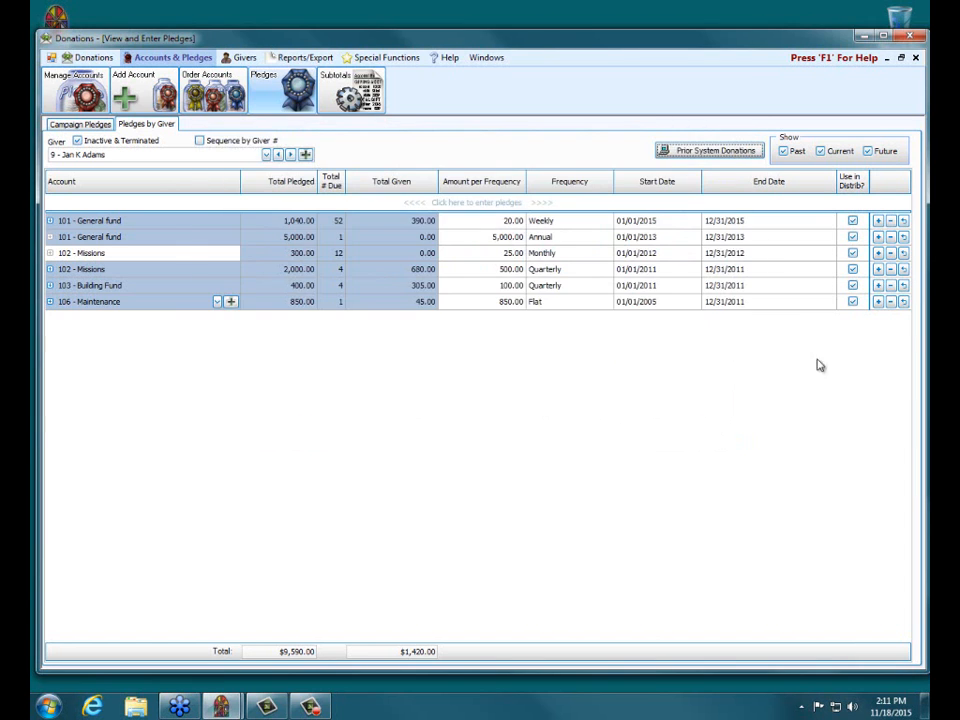
left_click(915, 59)
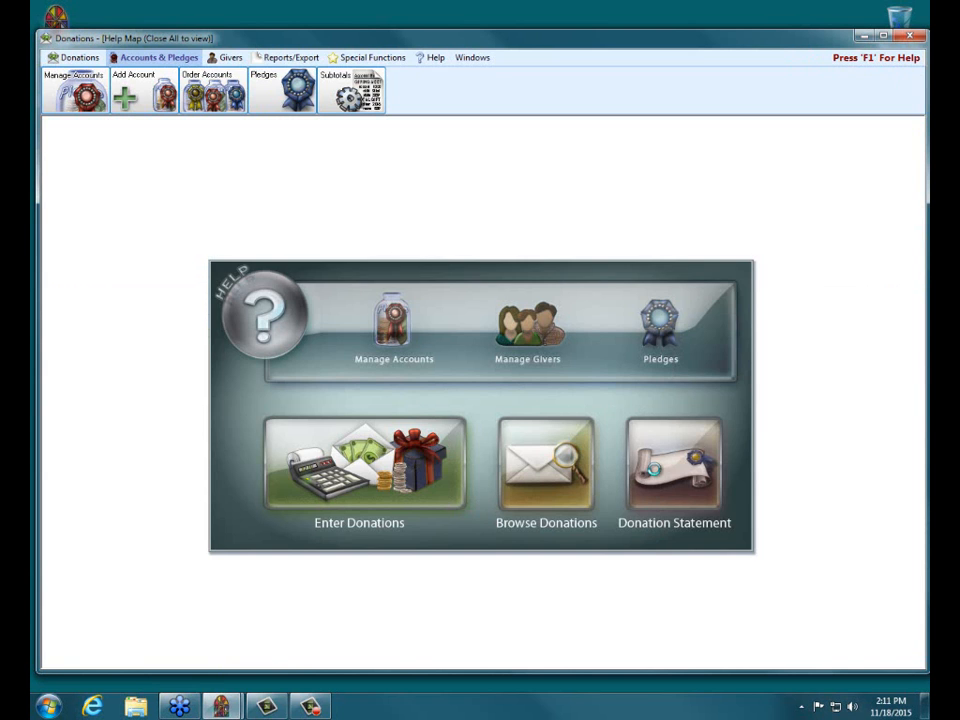
Start a donation statement that includes all giving and all pledging, and continue to the layout step
left_click(656, 476)
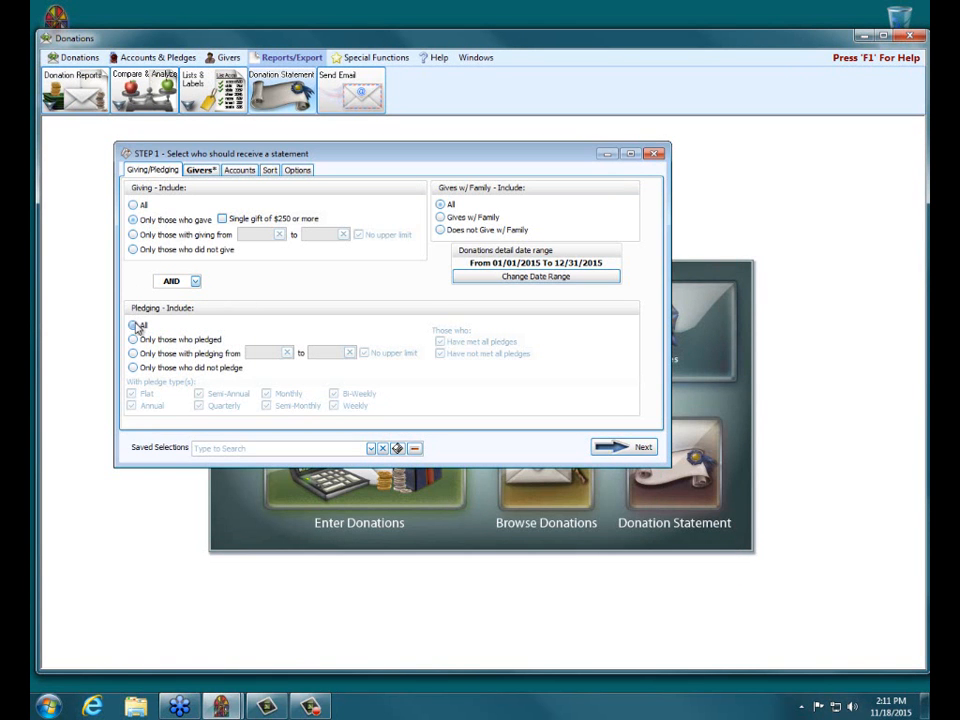
left_click(133, 204)
left_click(143, 328)
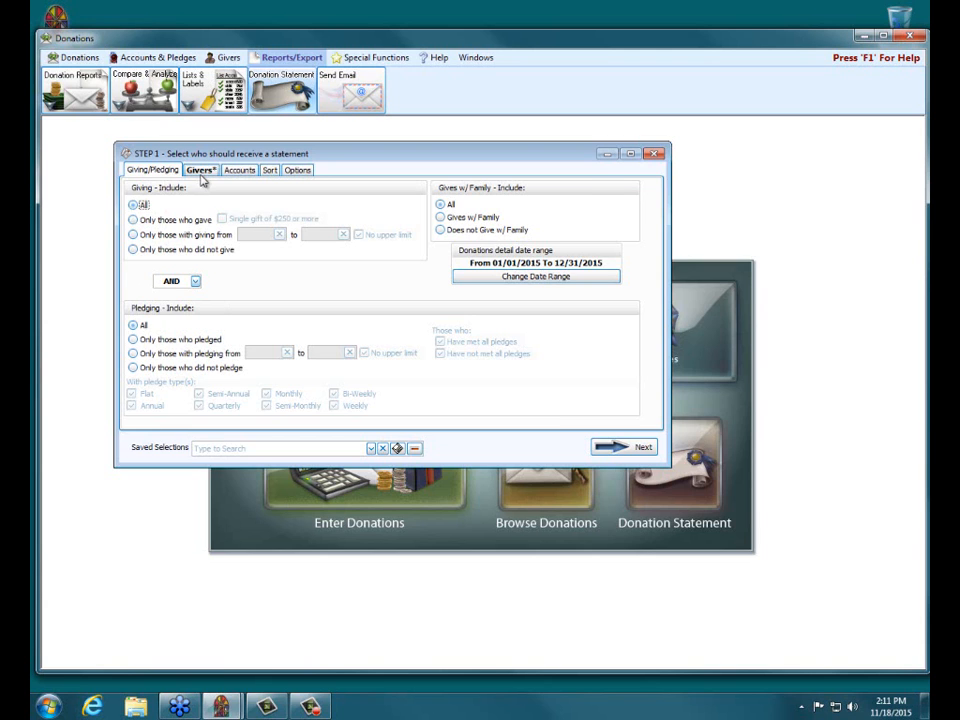
left_click(642, 447)
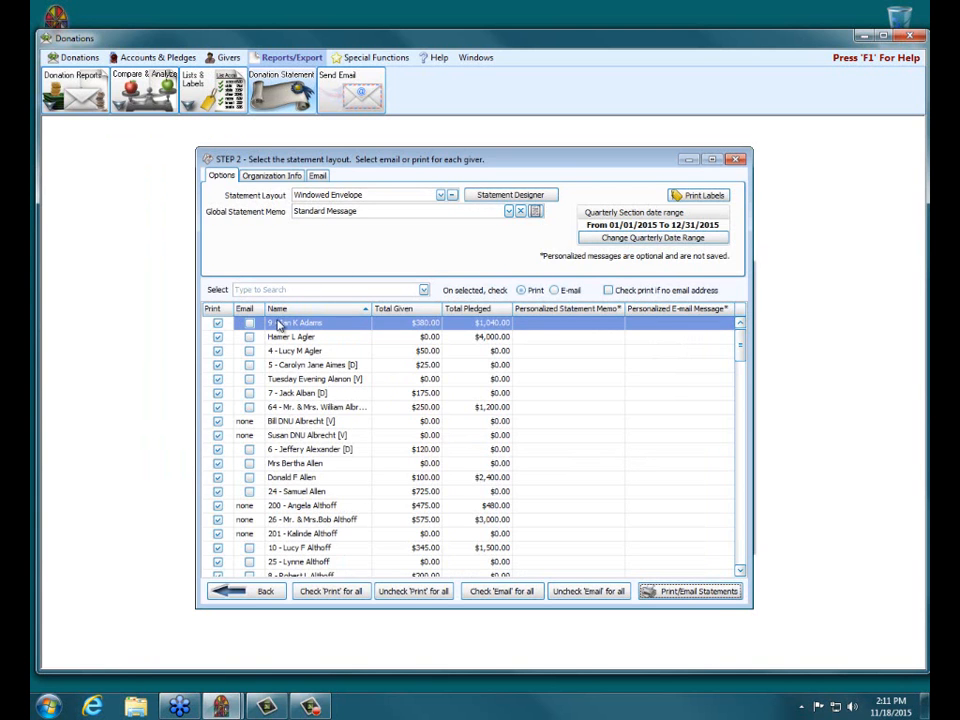
Mark only the first listed giver for statement printing
left_click(413, 591)
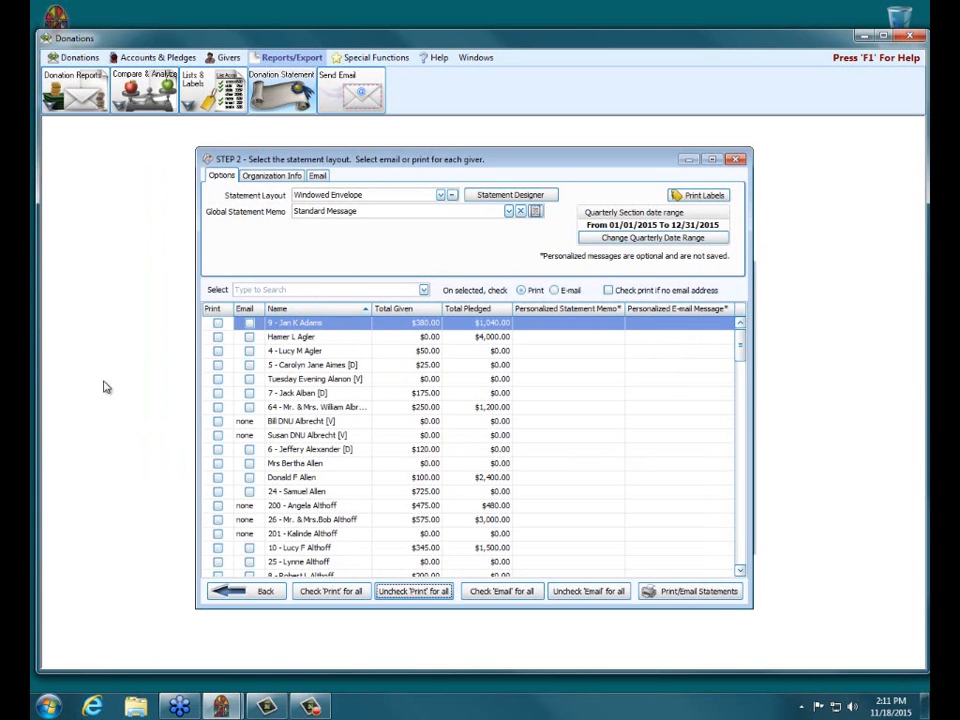
left_click(218, 323)
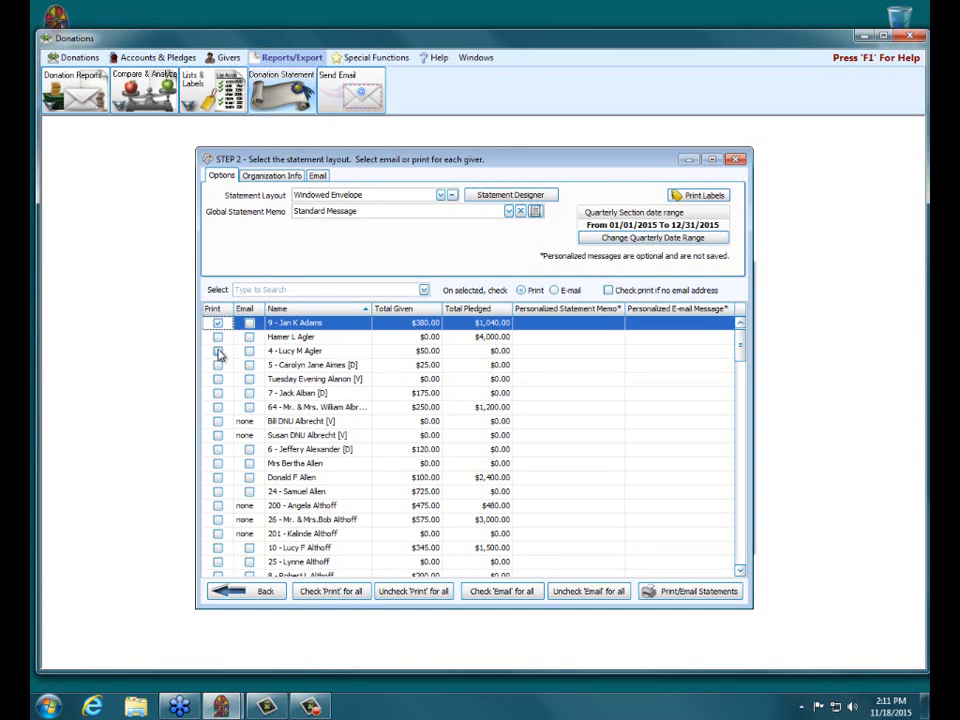
Mark the third listed giver for printing as well and preview the selected donation statements
left_click(218, 351)
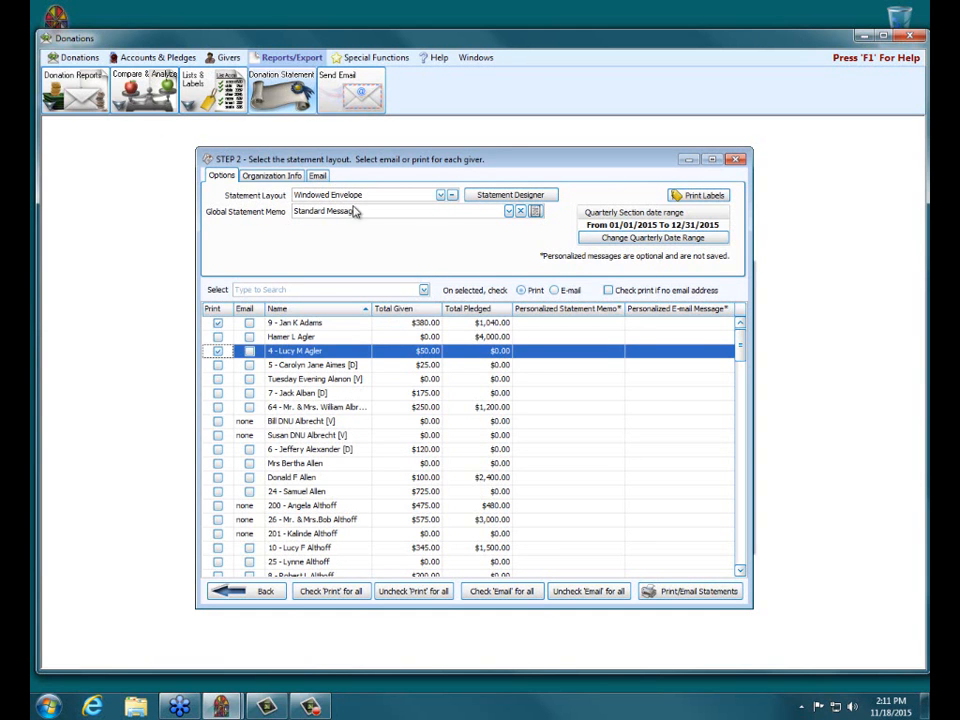
left_click(718, 592)
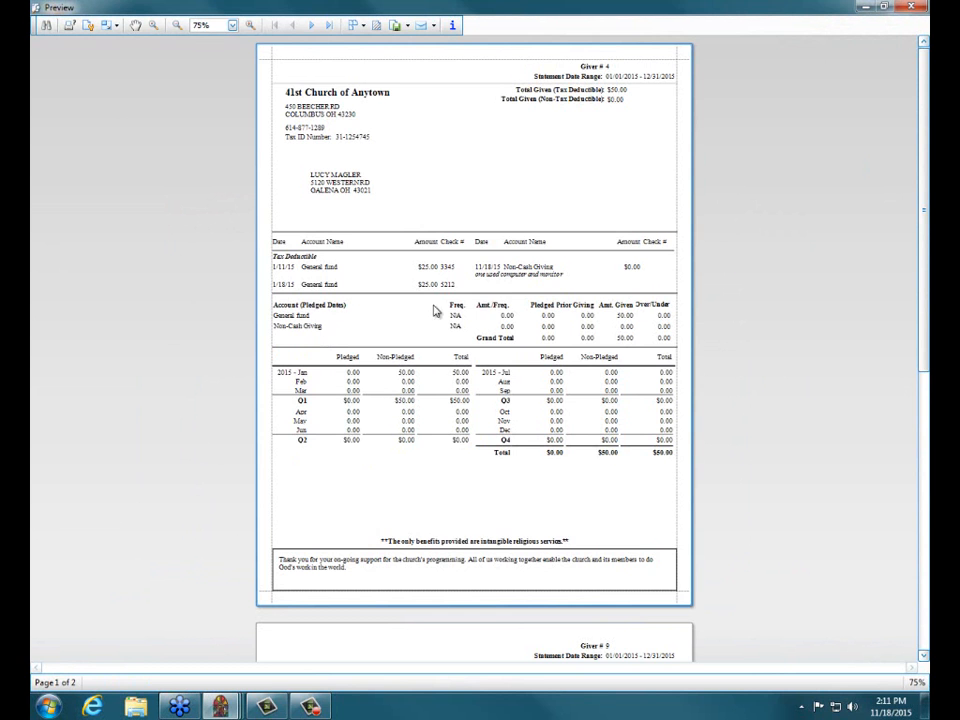
left_click(251, 25)
left_click(252, 27)
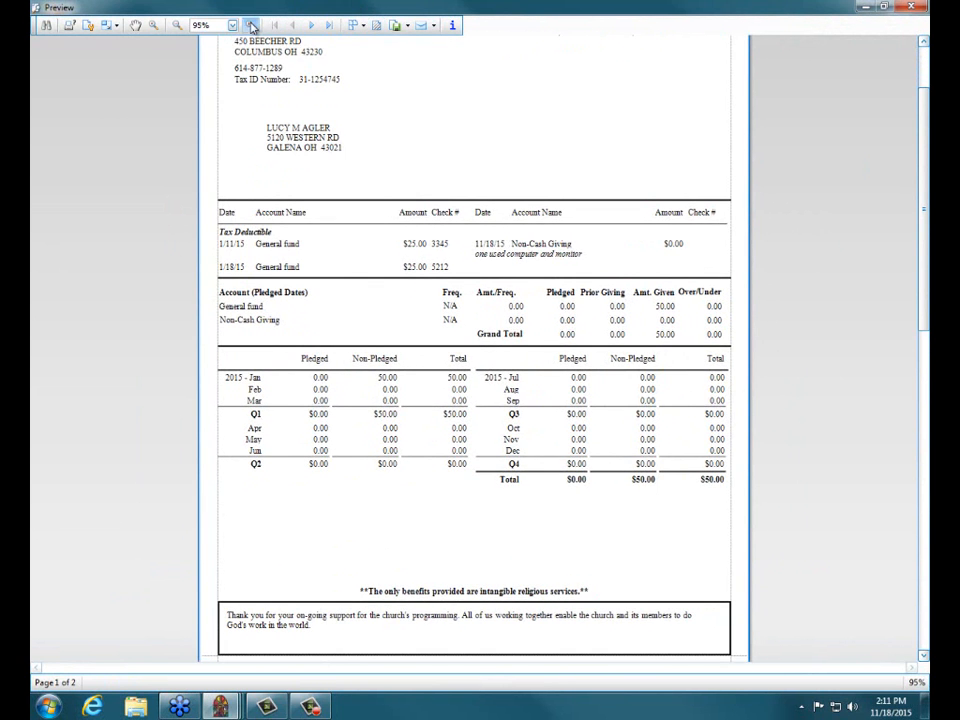
left_click(252, 27)
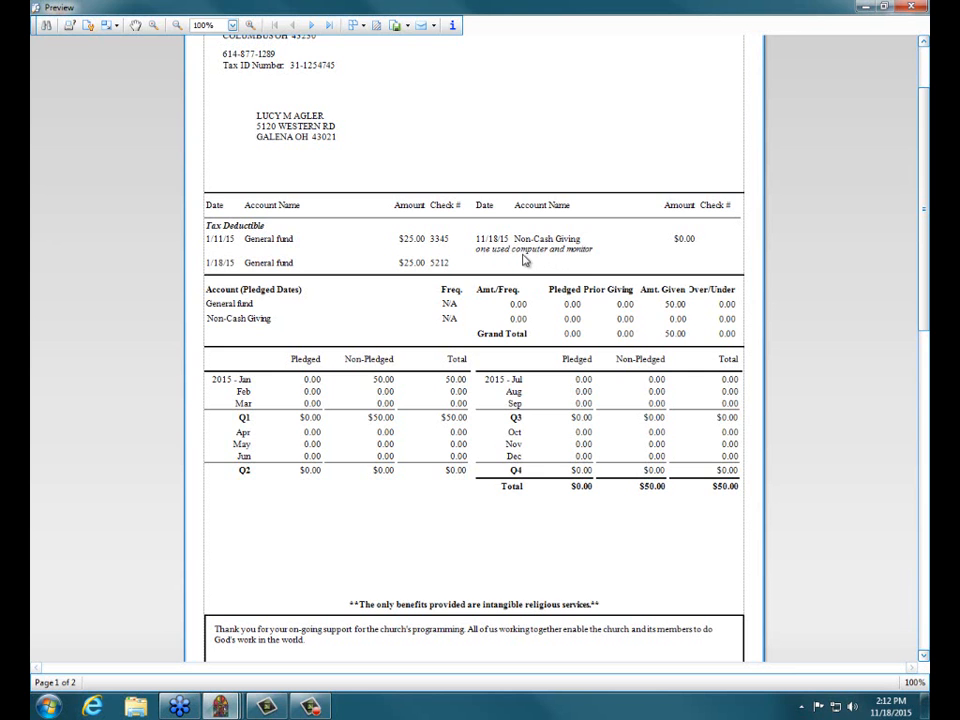
Examine the giving lines and pledge summaries on both statements and temporarily highlight the Non-Cash Giving entry on the first one
left_click(923, 655)
left_click(923, 655)
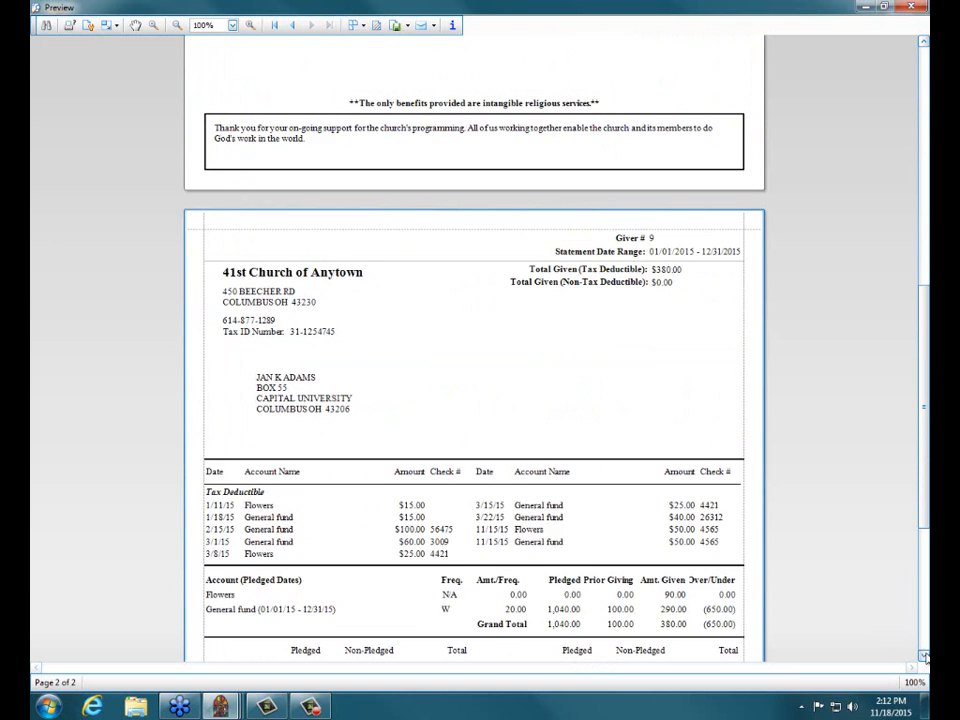
left_click(923, 655)
left_click(923, 655)
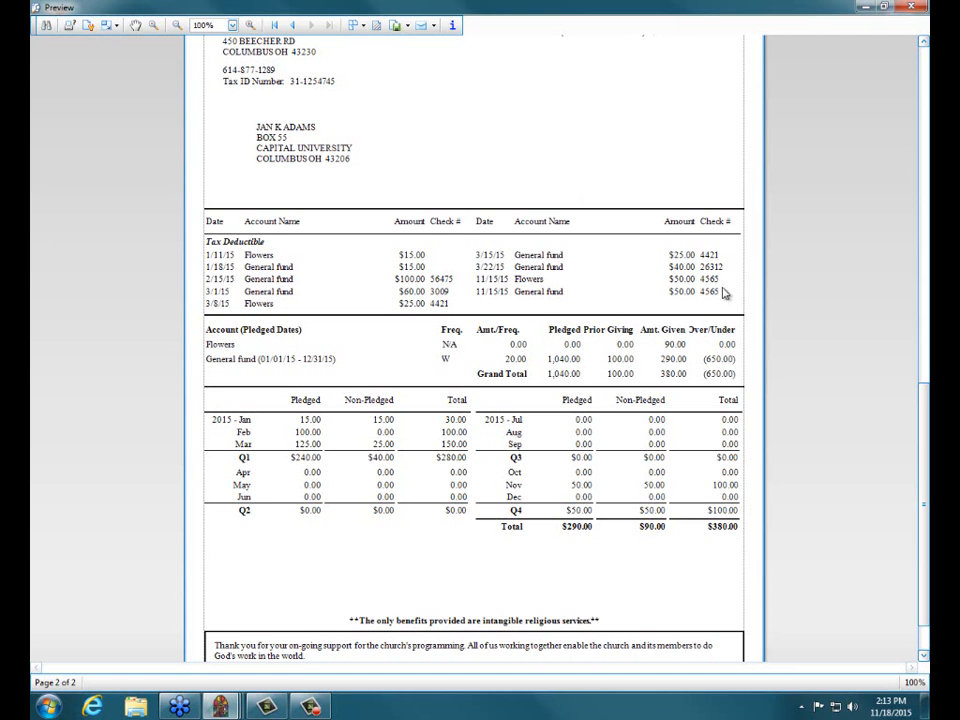
scroll(700, 328, "up", 15)
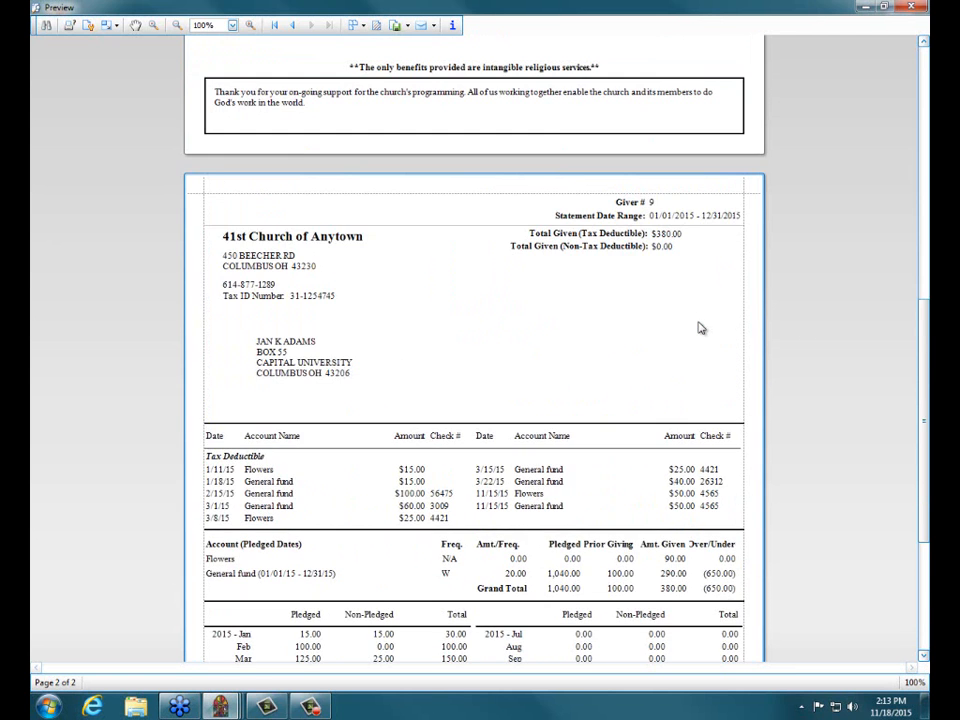
scroll(700, 328, "up", 3)
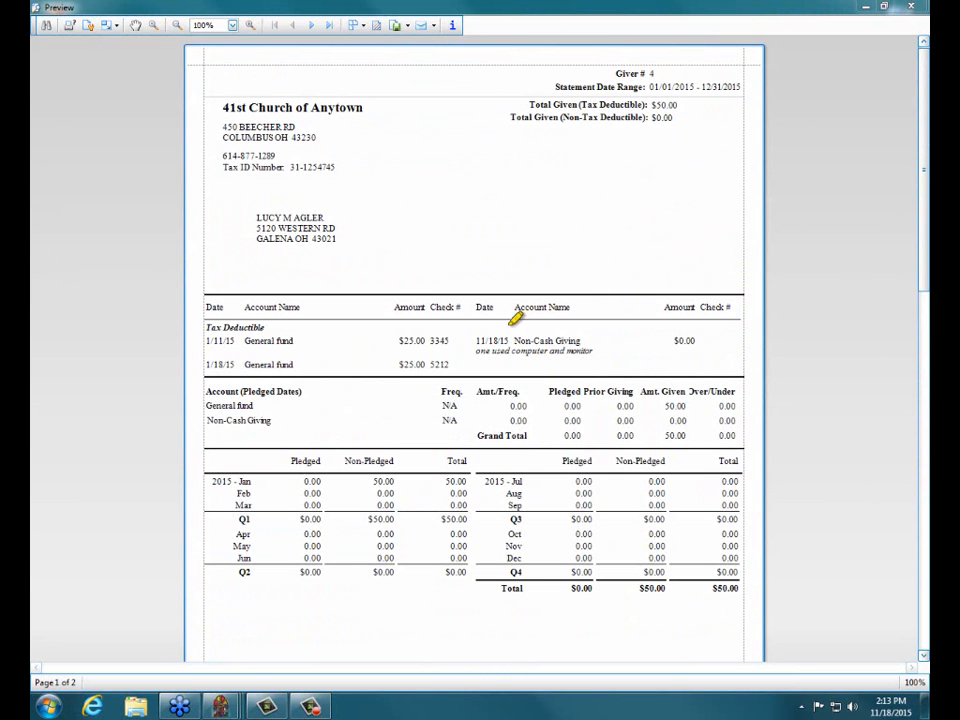
mouse_move(709, 334)
left_mouse_down()
mouse_move(662, 323)
mouse_move(478, 322)
mouse_move(522, 360)
mouse_move(690, 356)
mouse_move(716, 333)
left_mouse_up()
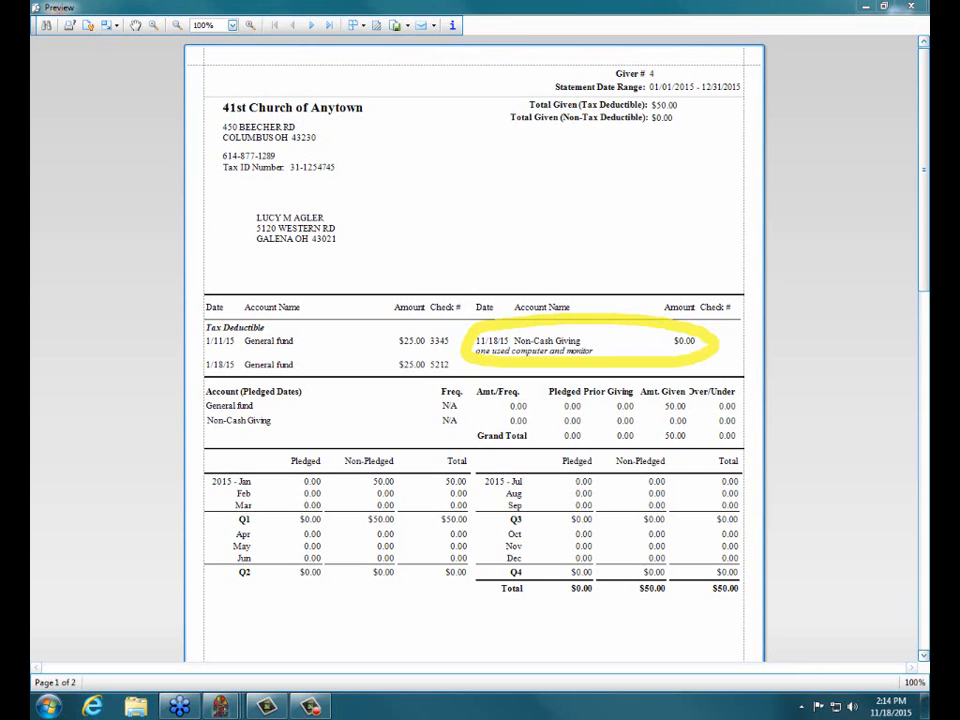
left_click(917, 572)
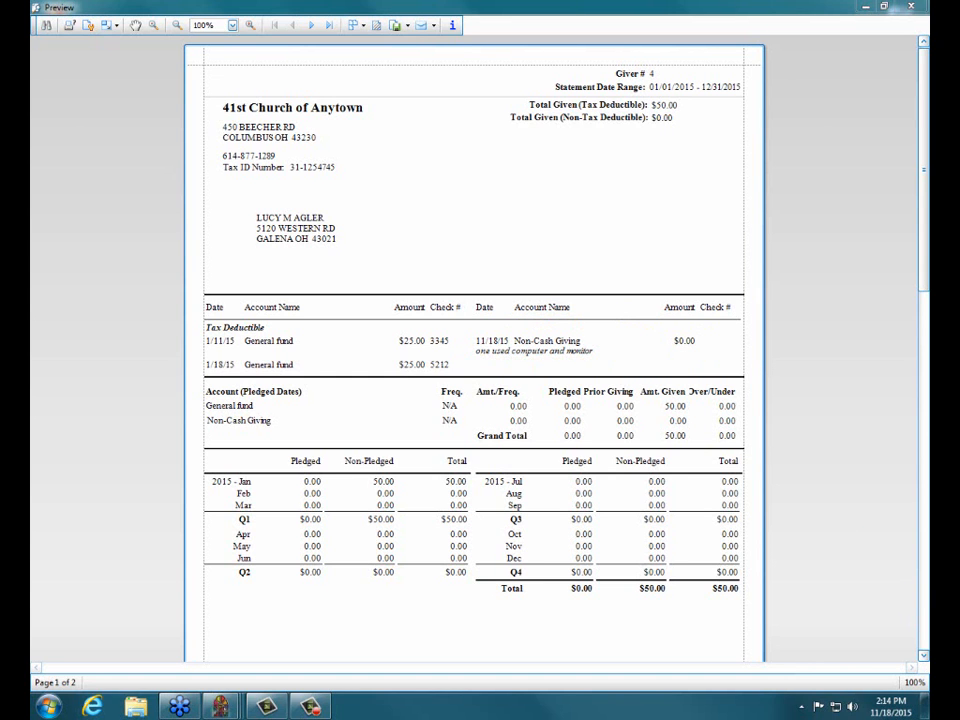
Highlight the Prior Giving heading, its 100.00 amount and the General fund pledge on the second statement, and close the preview and statement windows
left_click(924, 633)
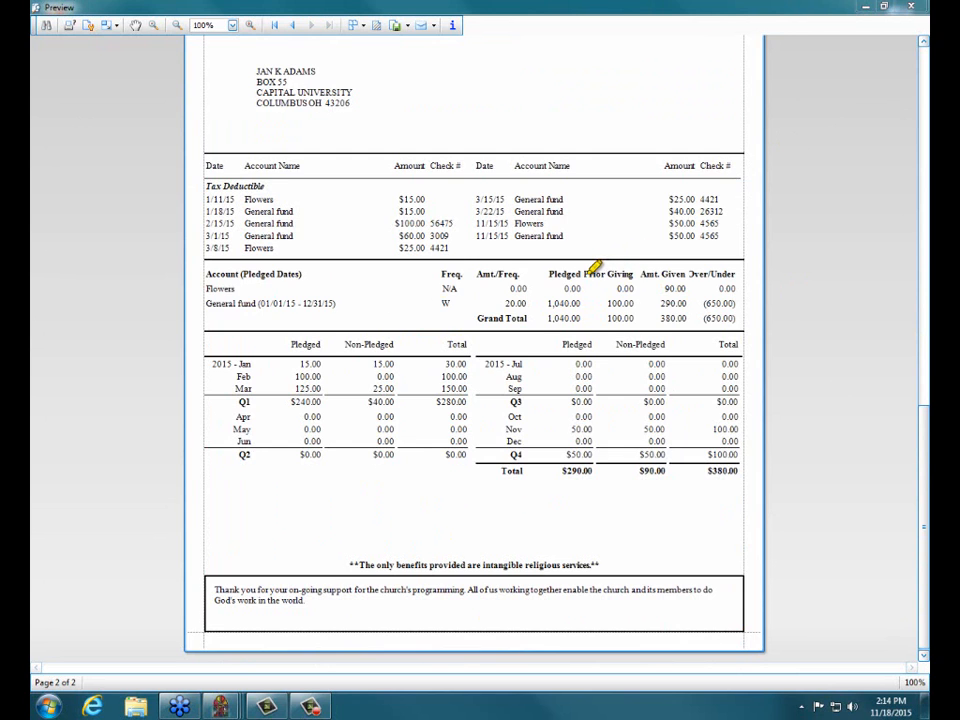
mouse_move(584, 274)
left_mouse_down()
mouse_move(634, 274)
mouse_move(620, 303)
mouse_move(636, 303)
left_mouse_up()
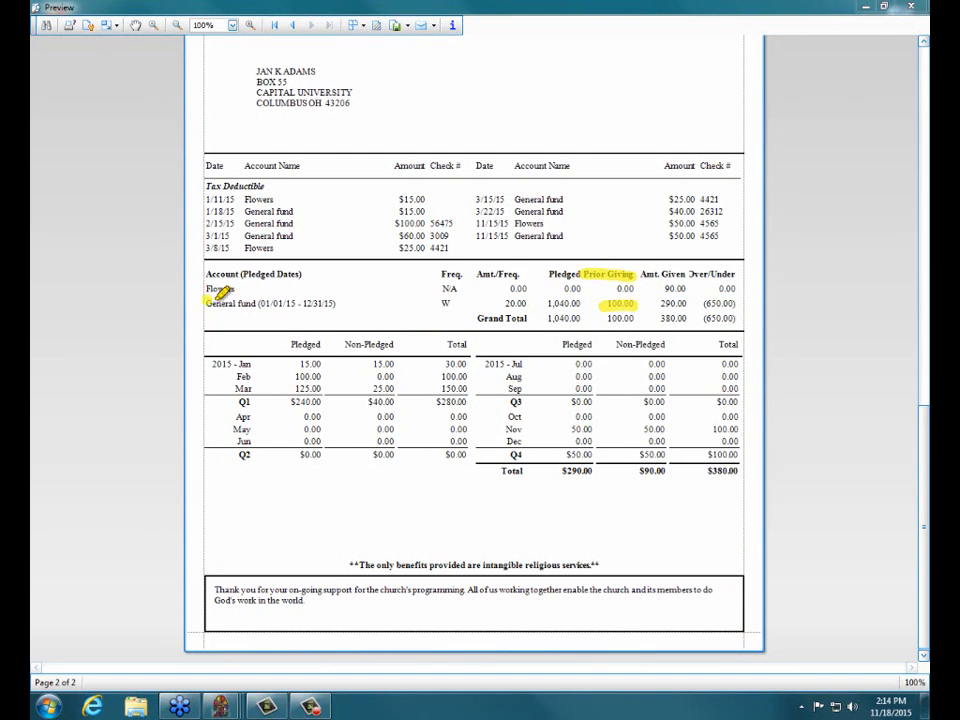
left_click_drag(207, 303, 336, 303)
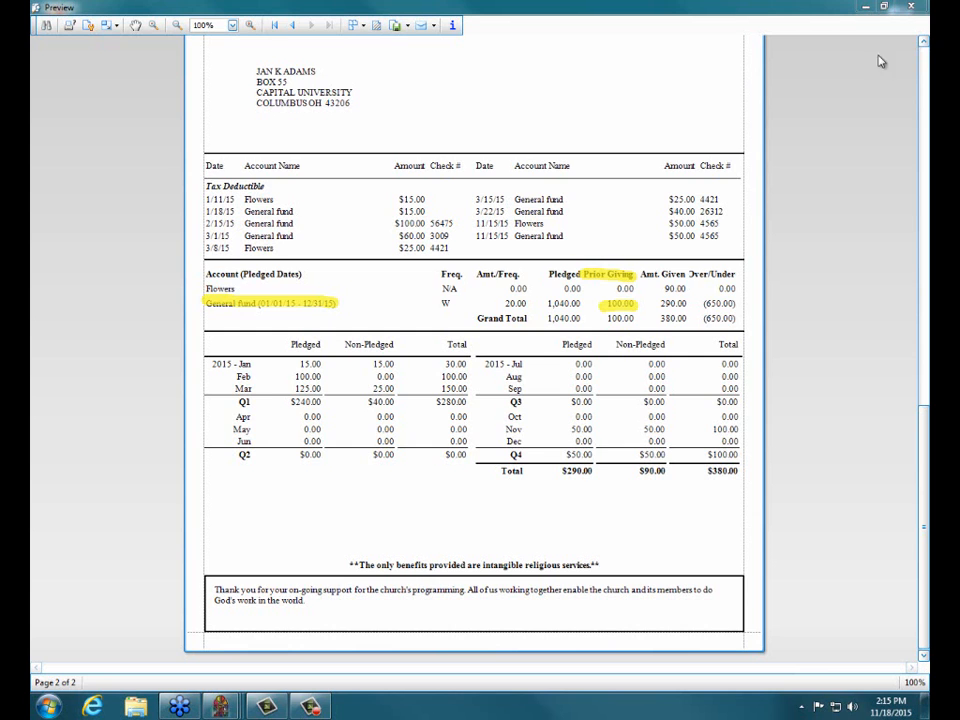
left_click(910, 8)
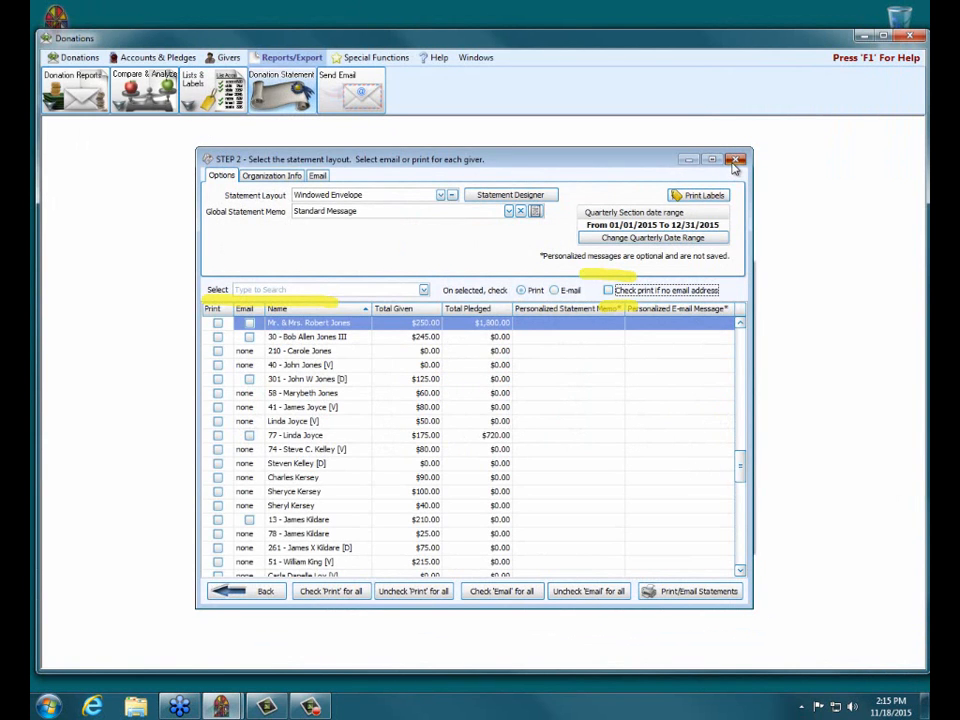
left_click(734, 160)
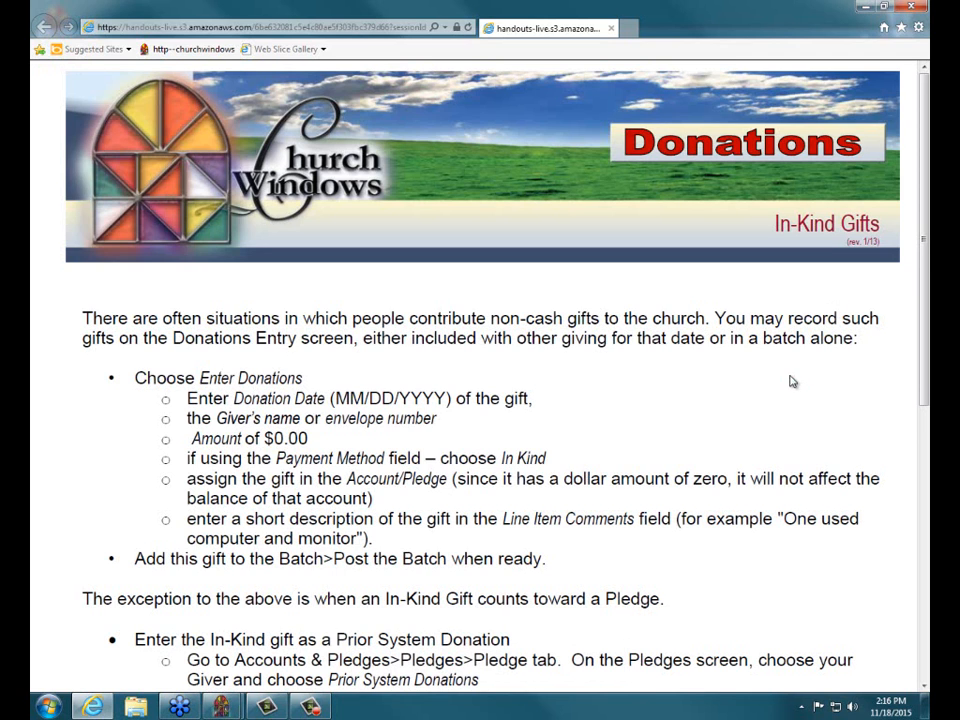
Read the In-Kind Gifts handout through to its end and close it
scroll(790, 382, "down", 2)
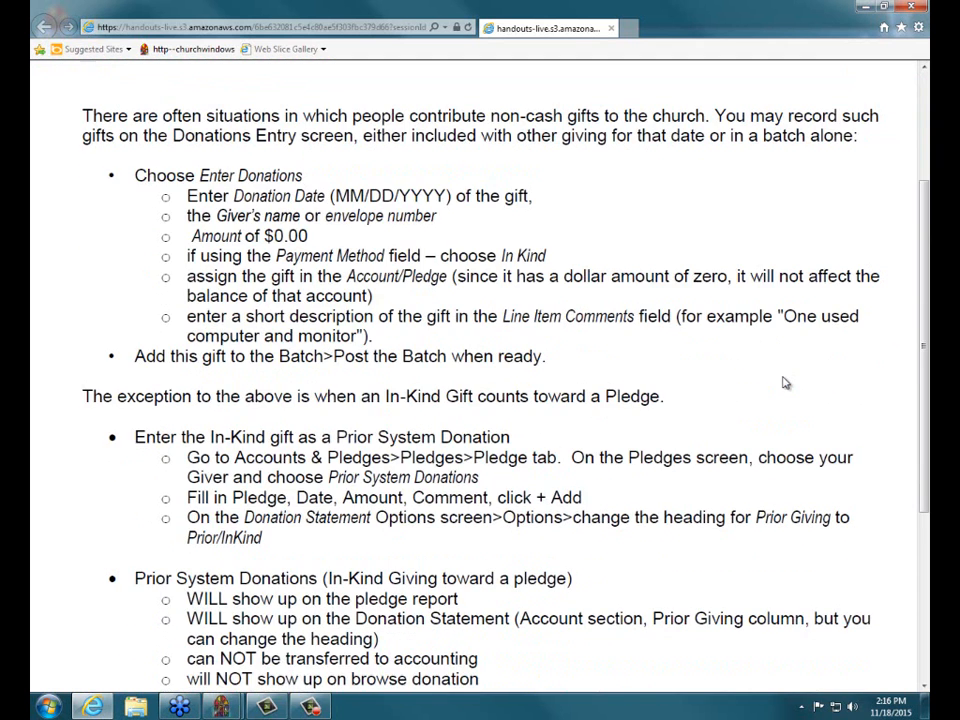
scroll(786, 383, "down", 3)
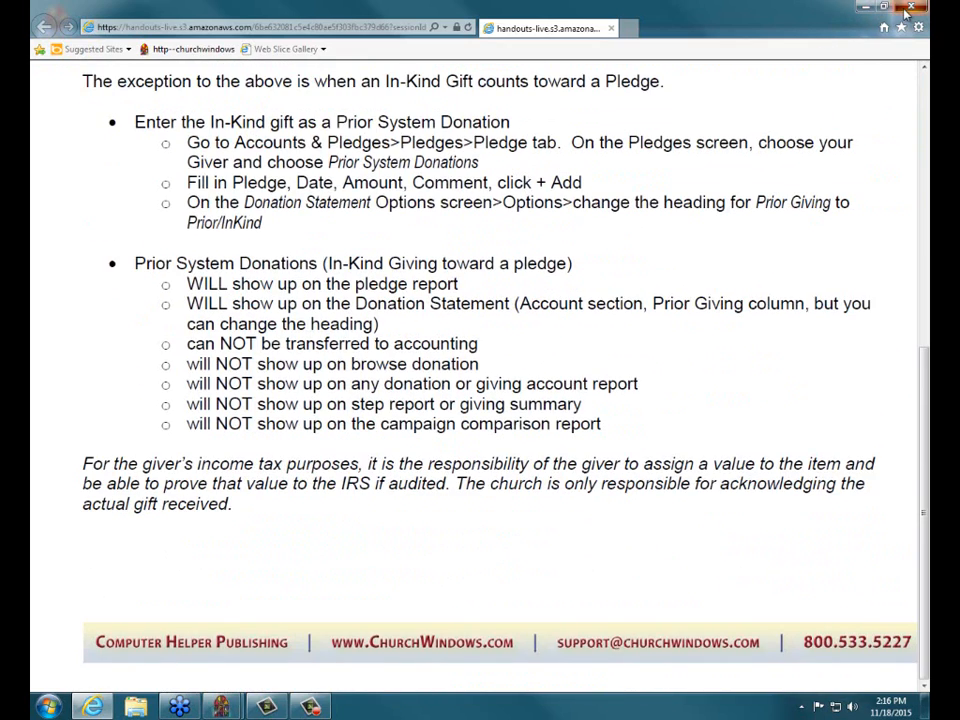
left_click(905, 13)
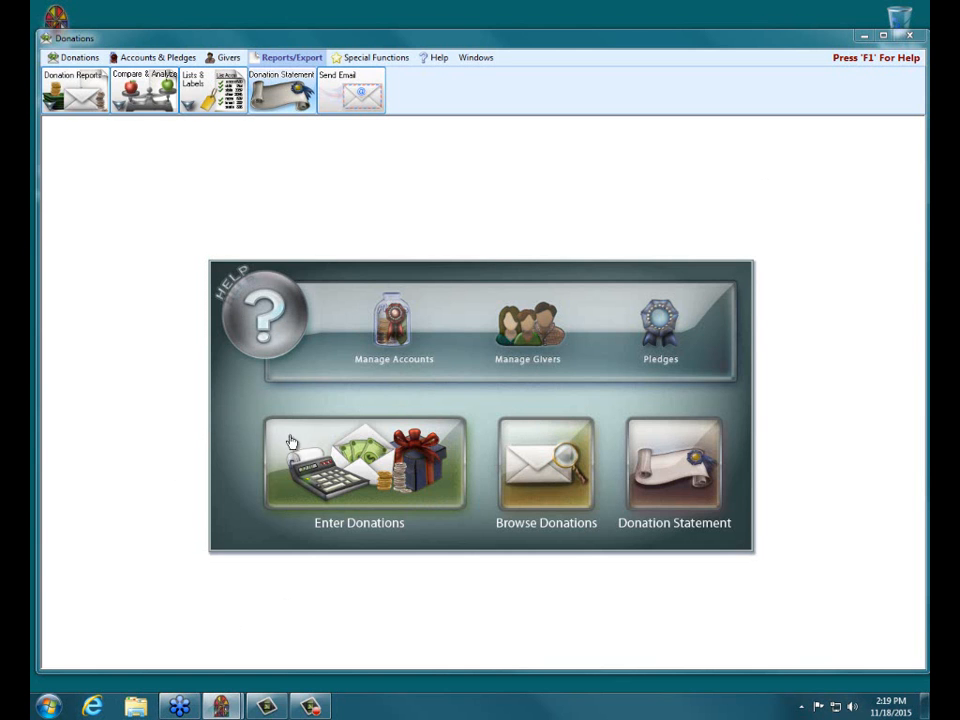
Switch to Internet Explorer, open the Church Windows support blog and search it for "stock"
left_click(91, 706)
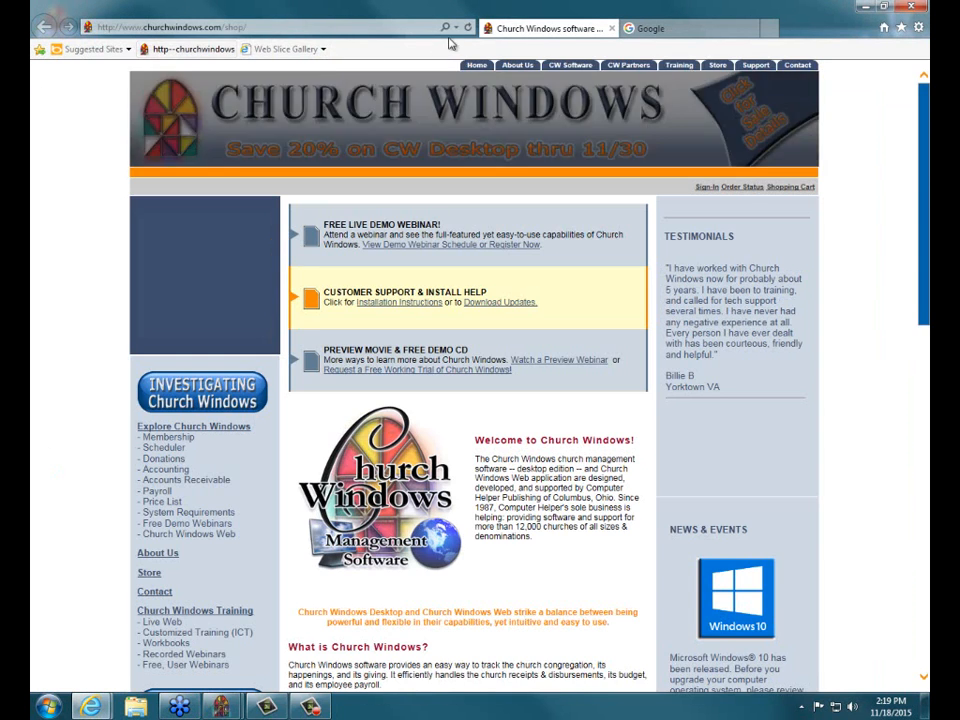
scroll(79, 199, "down", 6)
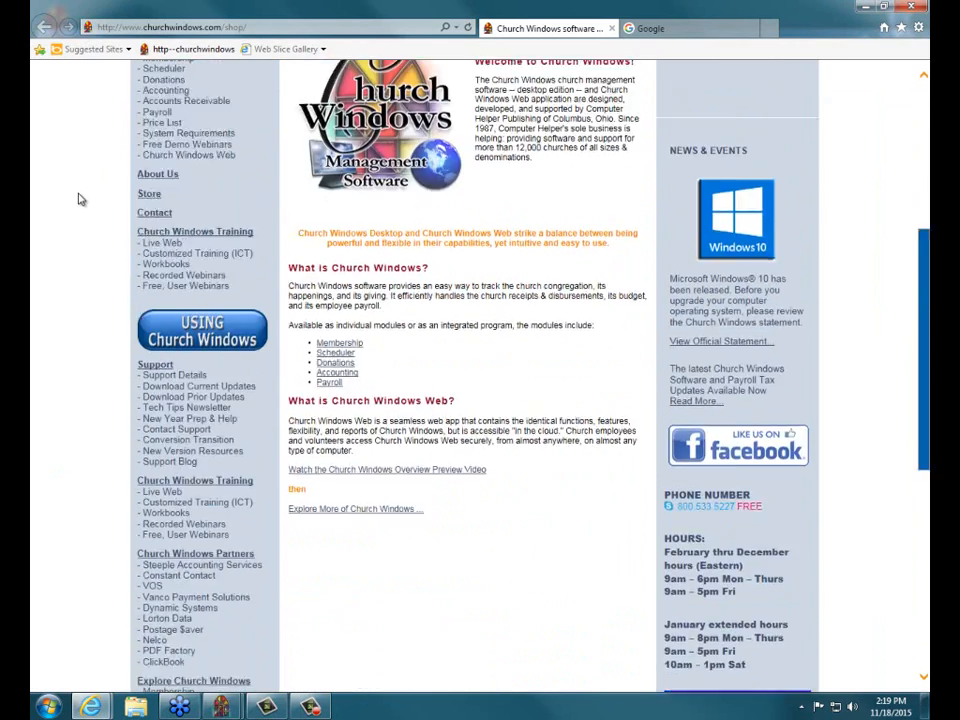
left_click(162, 272)
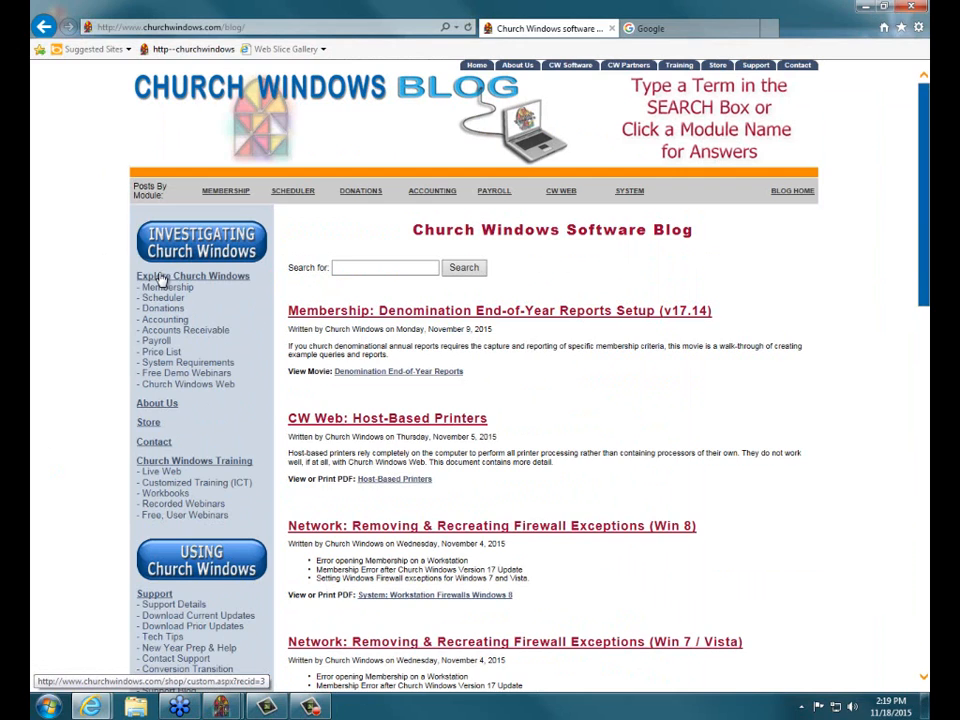
left_click(352, 269)
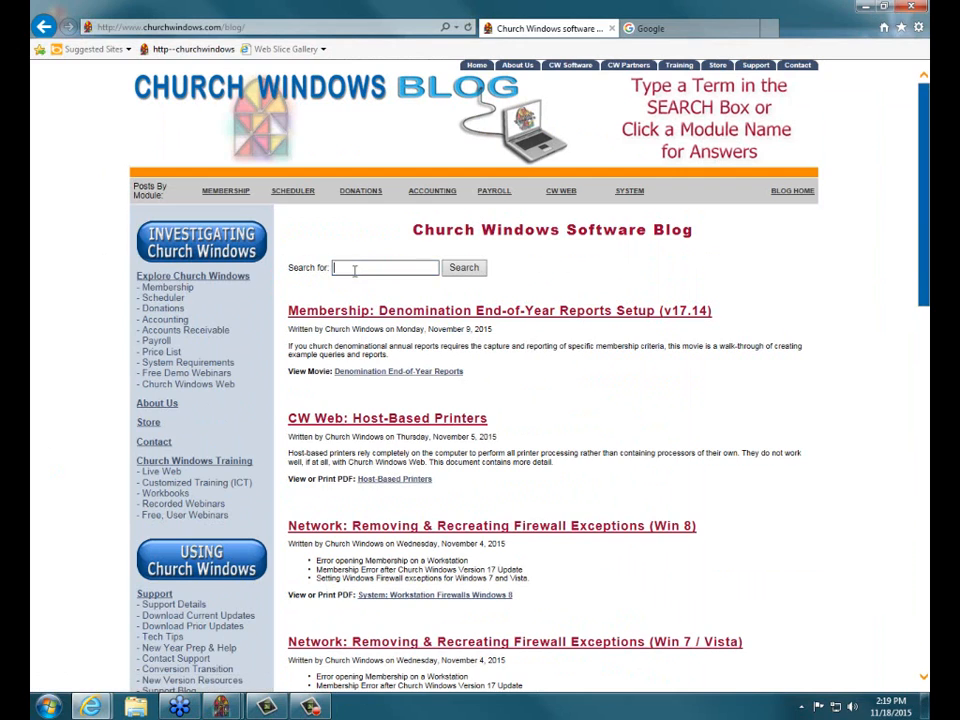
type("stock")
key("Return")
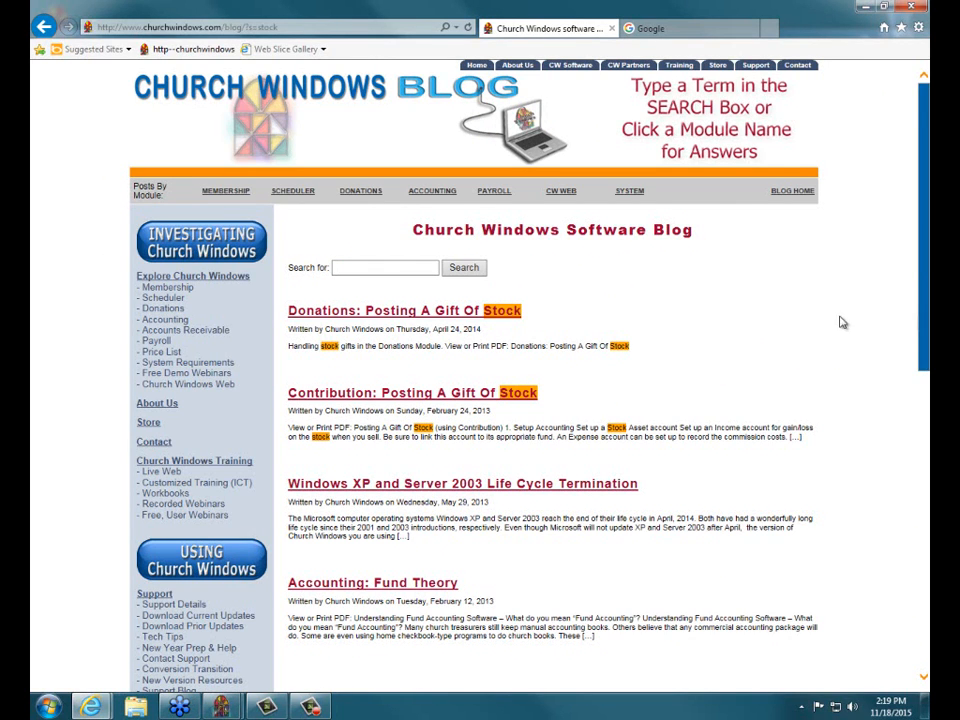
Close the blog tab and the remaining browser window
left_click(907, 9)
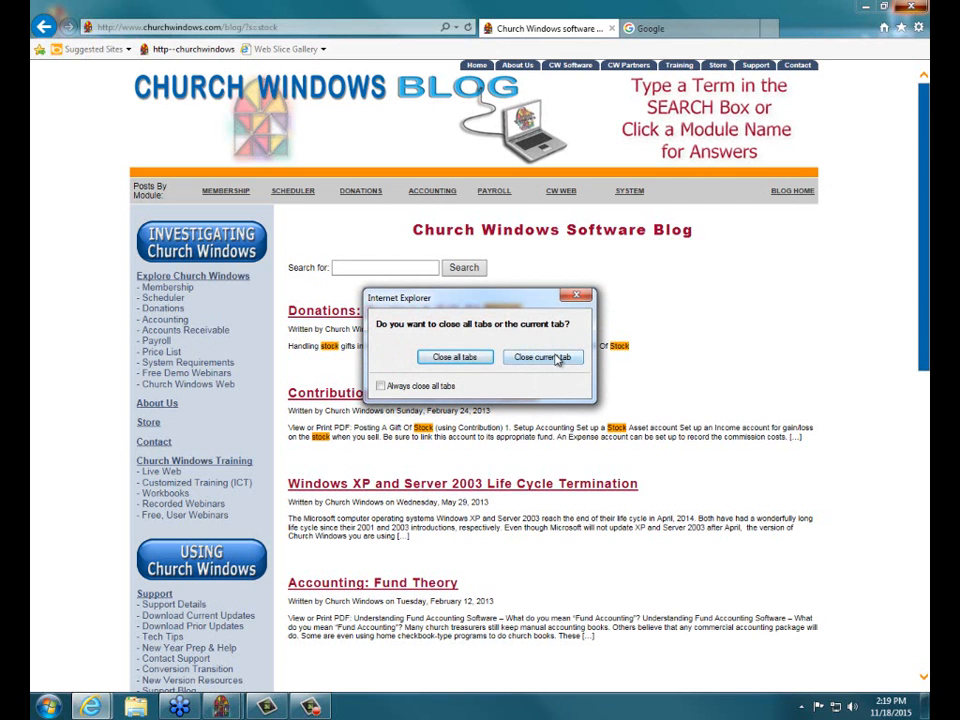
left_click(550, 357)
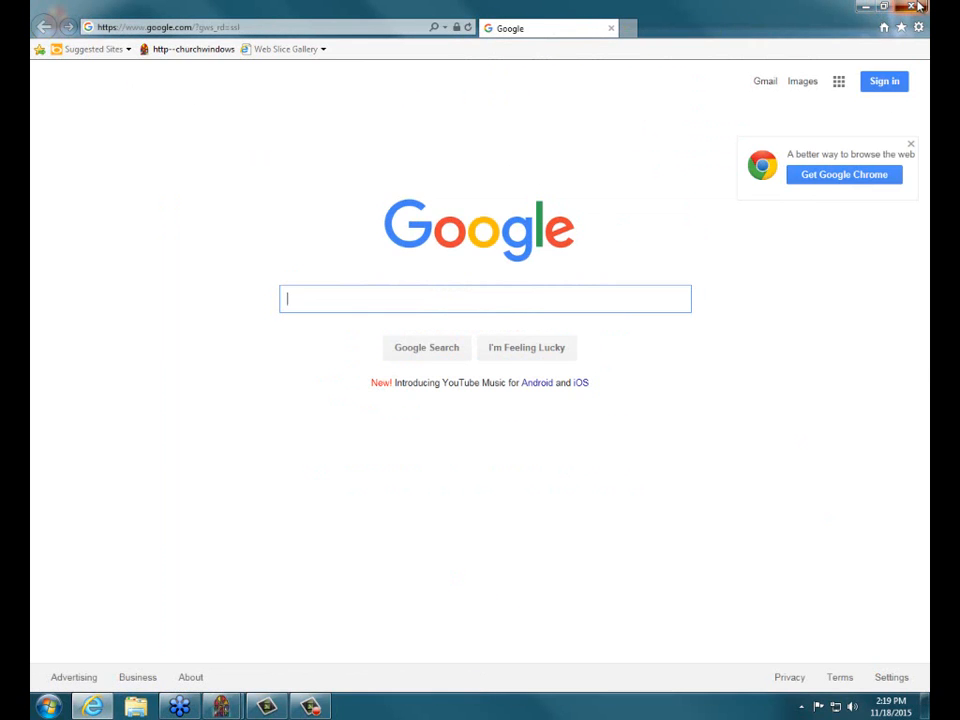
left_click(912, 7)
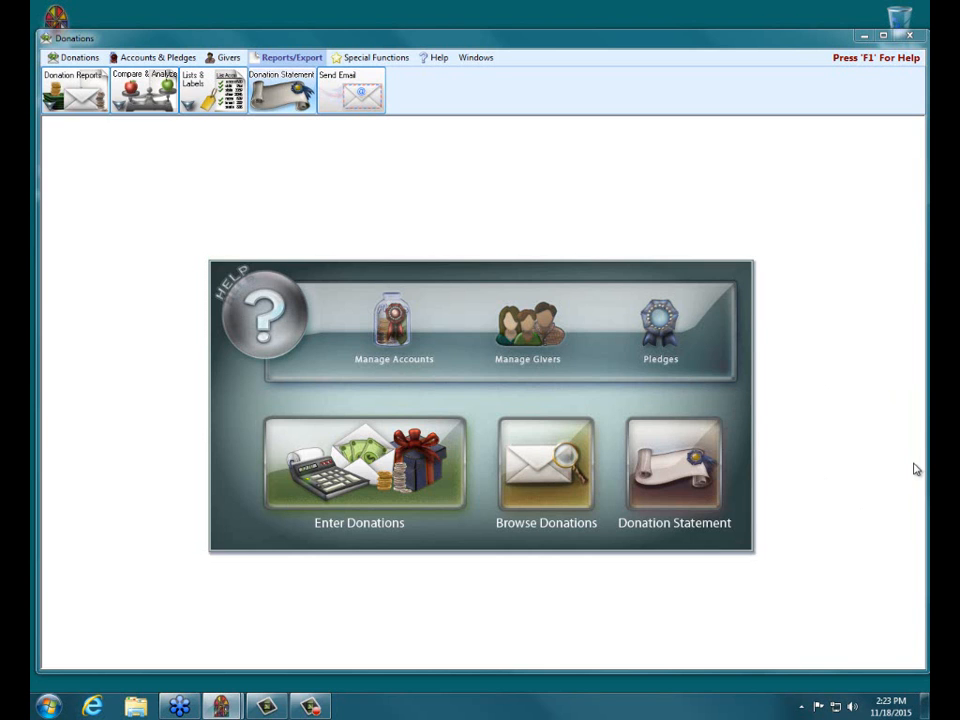
Start a prior system donation for the first listed giver against the 2015 pledge to 101 - General fund
left_click(659, 330)
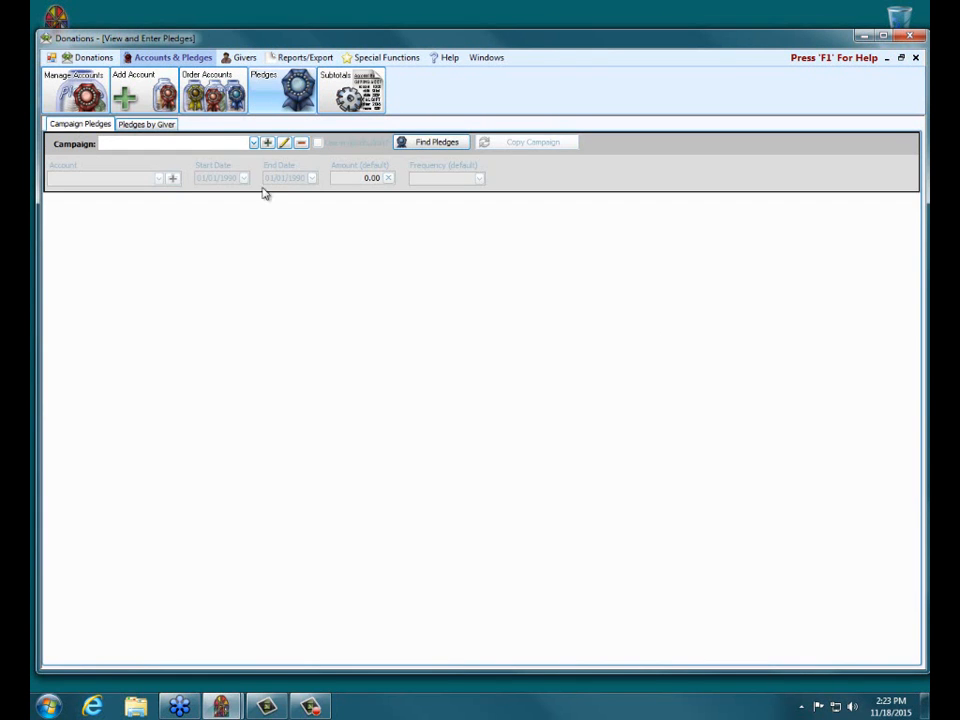
left_click(151, 127)
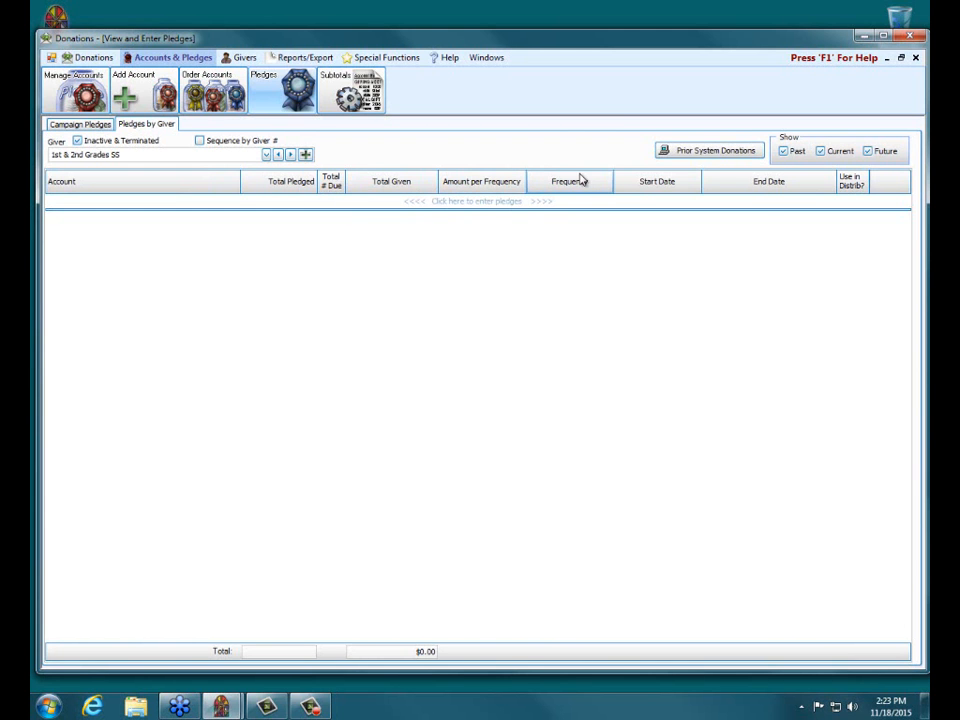
left_click(700, 153)
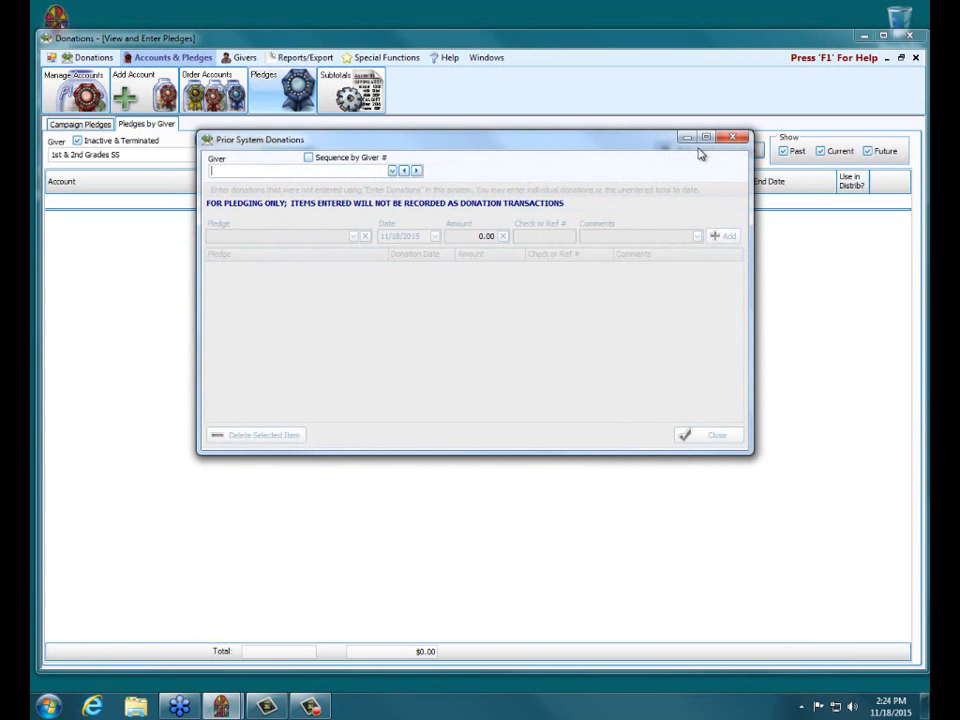
left_click(392, 172)
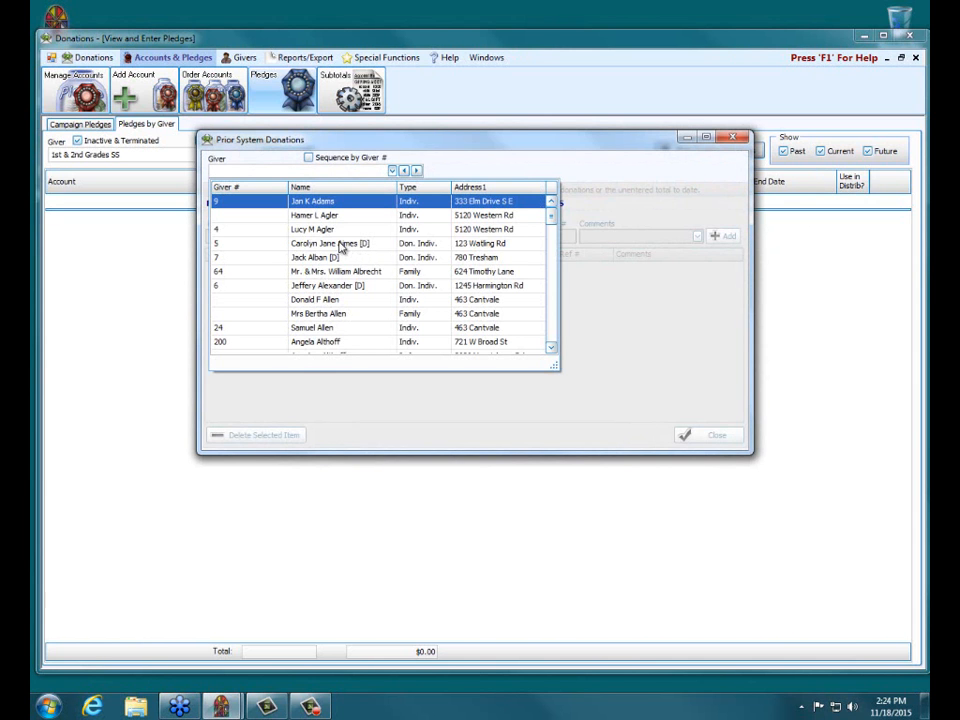
left_click(322, 203)
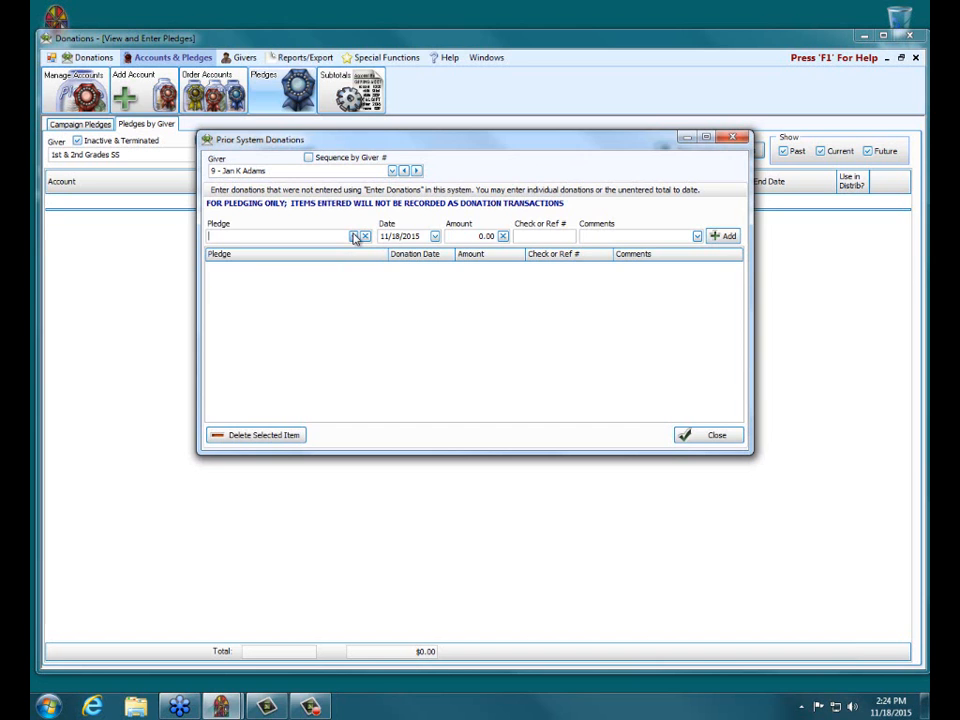
left_click(353, 236)
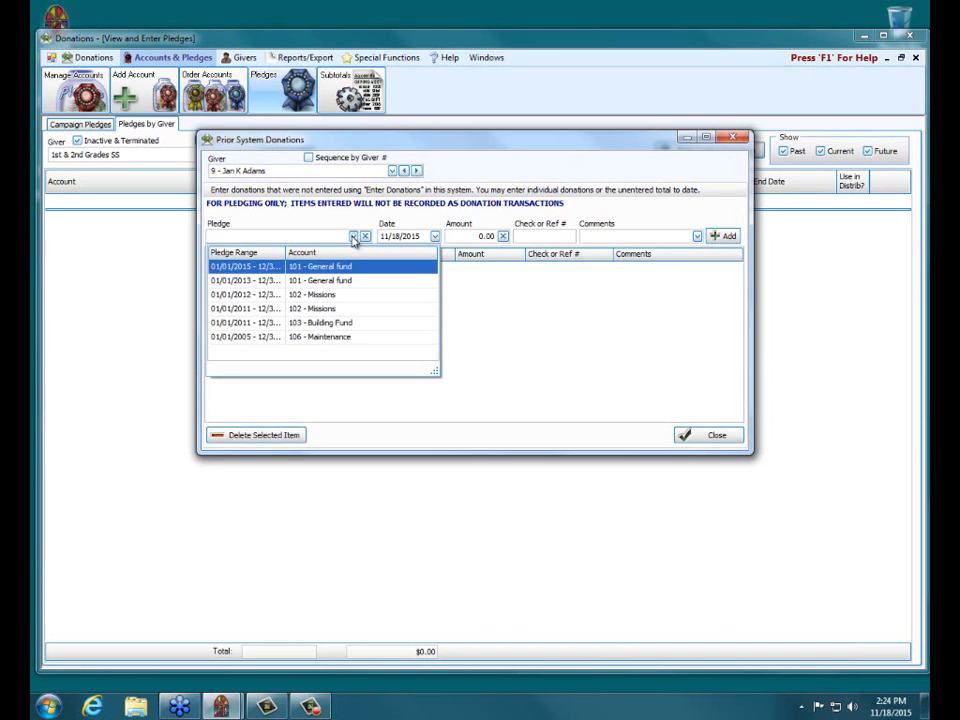
left_click(259, 270)
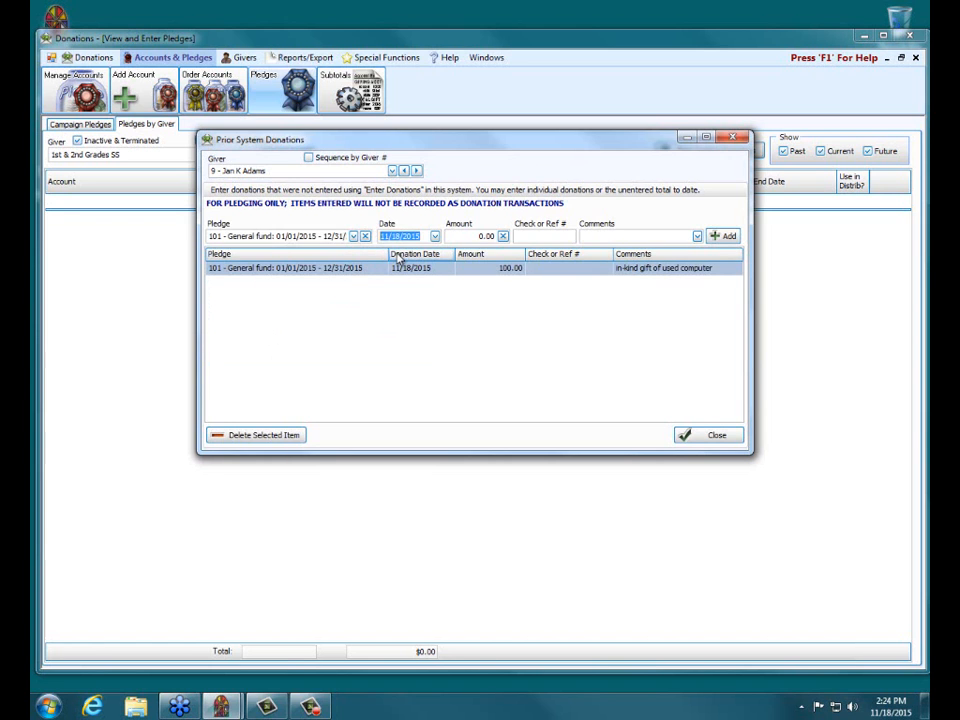
Add an 800.00 prior system donation with the comment "used automobile" to the giver's General fund pledge, and close the pledge windows
left_click(475, 238)
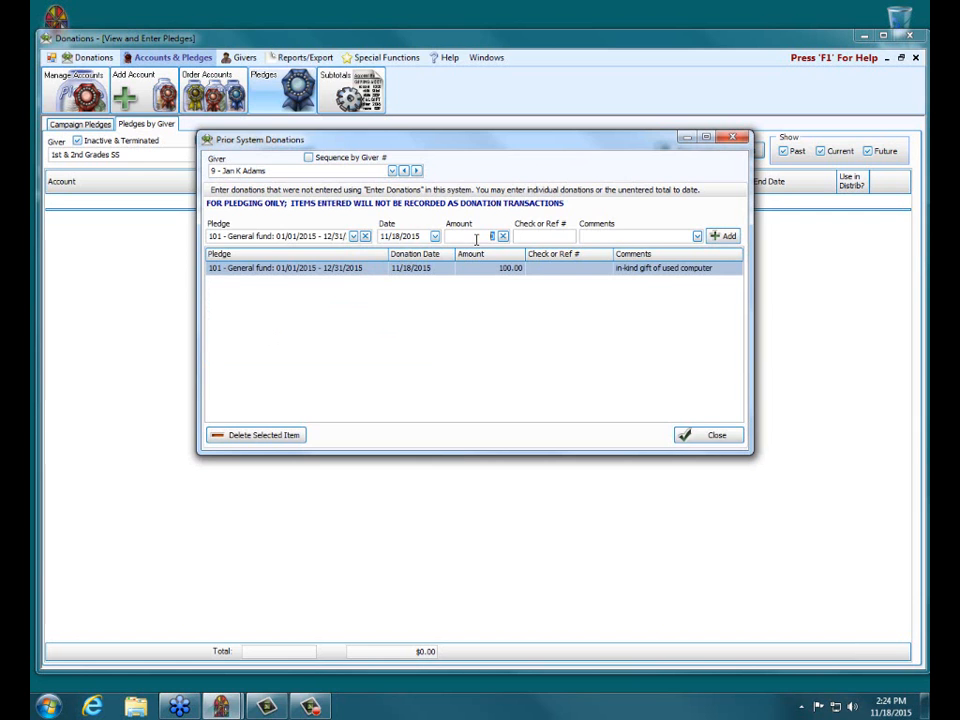
type("5")
type("00")
left_click(603, 235)
type("in")
key("BackSpace")
key("BackSpace")
type("used a")
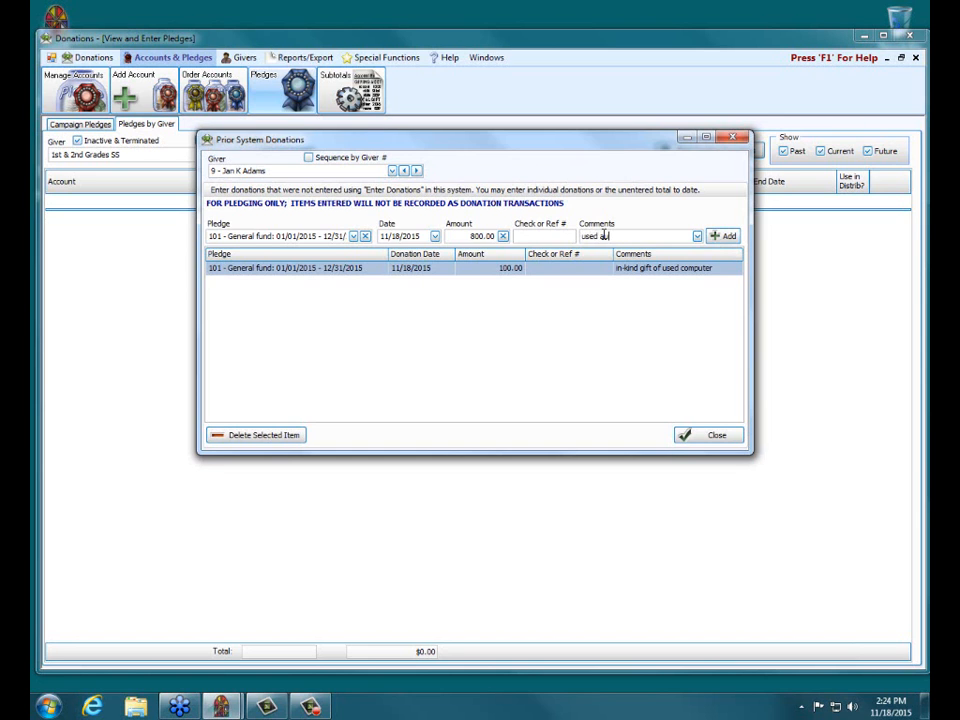
type("utomobile")
left_click(721, 237)
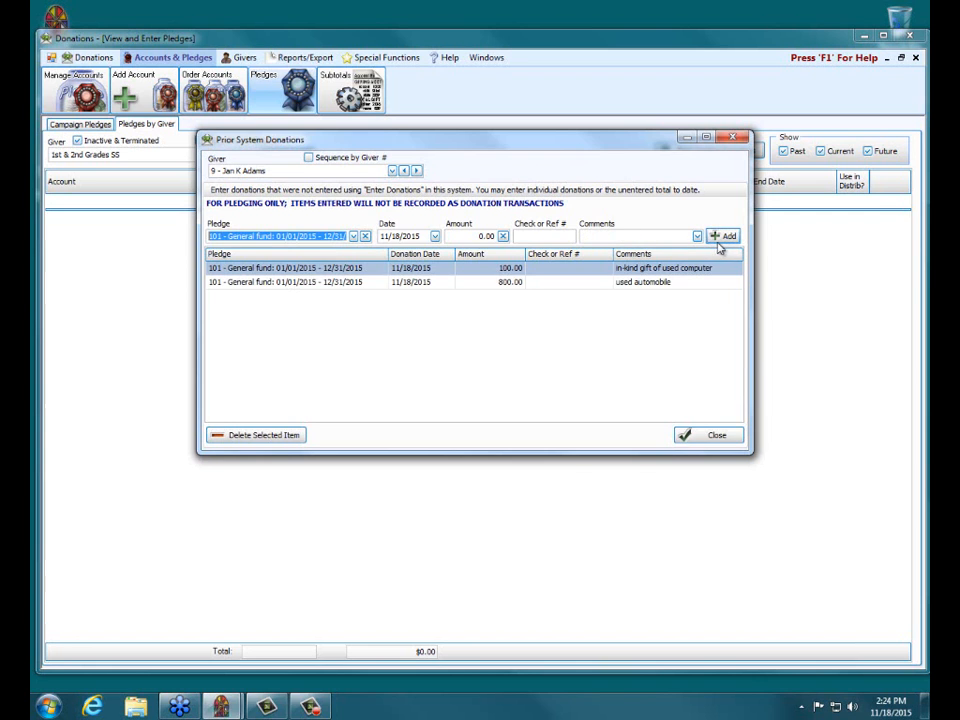
left_click(731, 437)
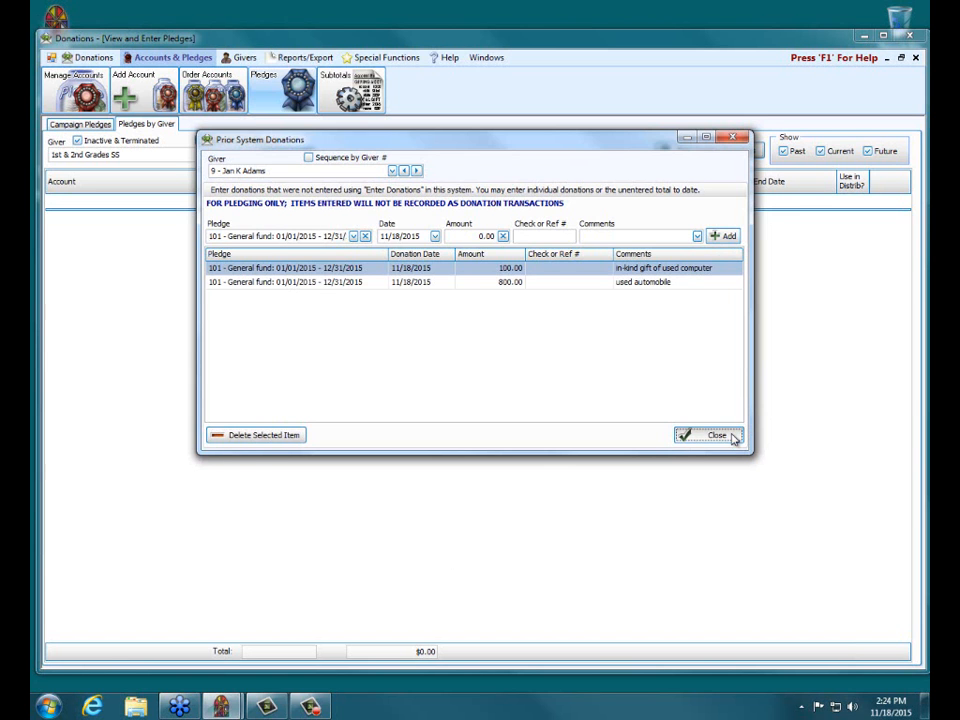
left_click(732, 437)
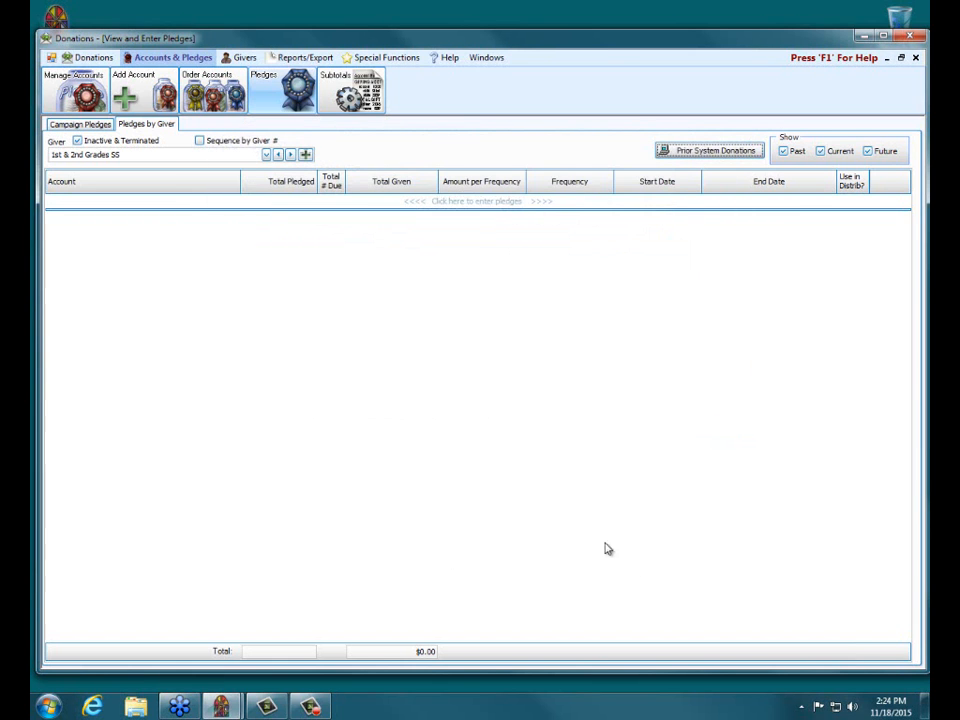
left_click(915, 57)
Start donation statements that include all givers regardless of giving, and clear the print selection for everyone
left_click(662, 478)
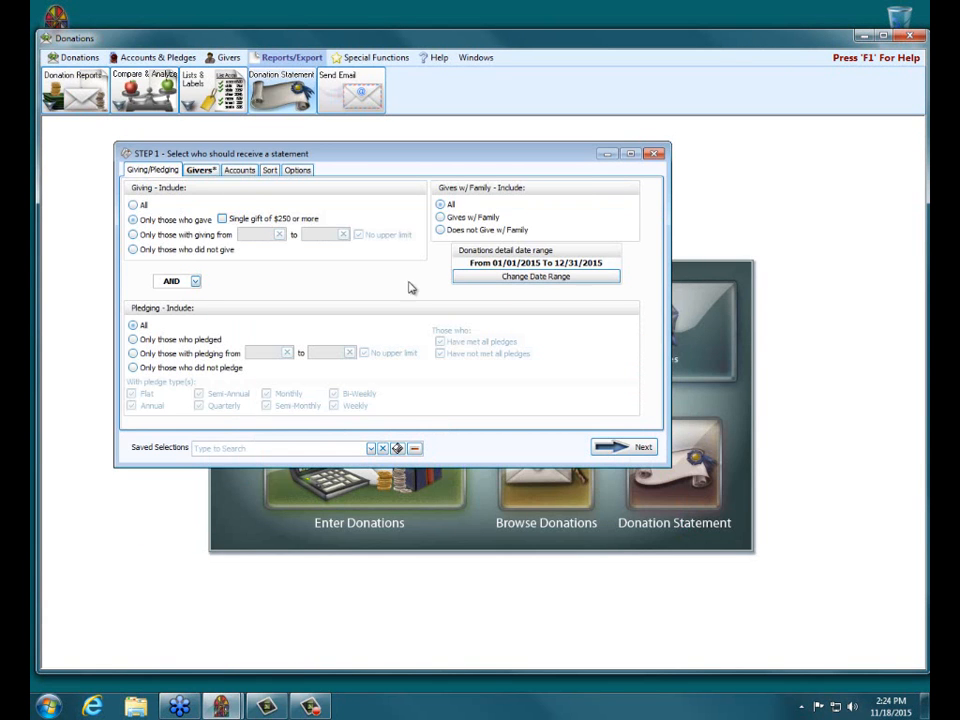
left_click(136, 204)
left_click(620, 447)
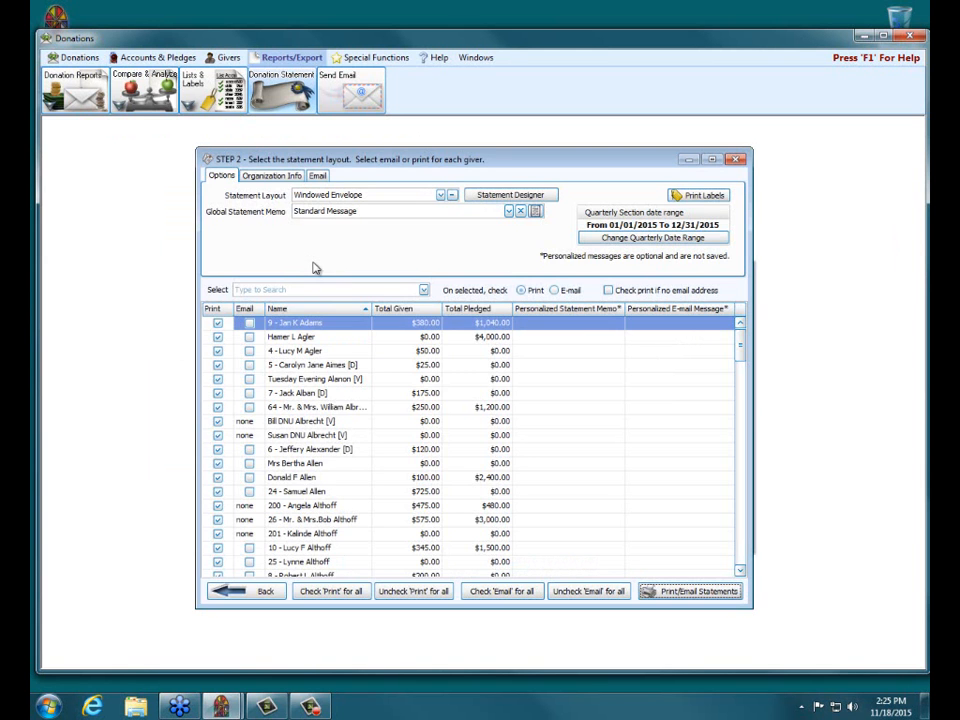
left_click(413, 591)
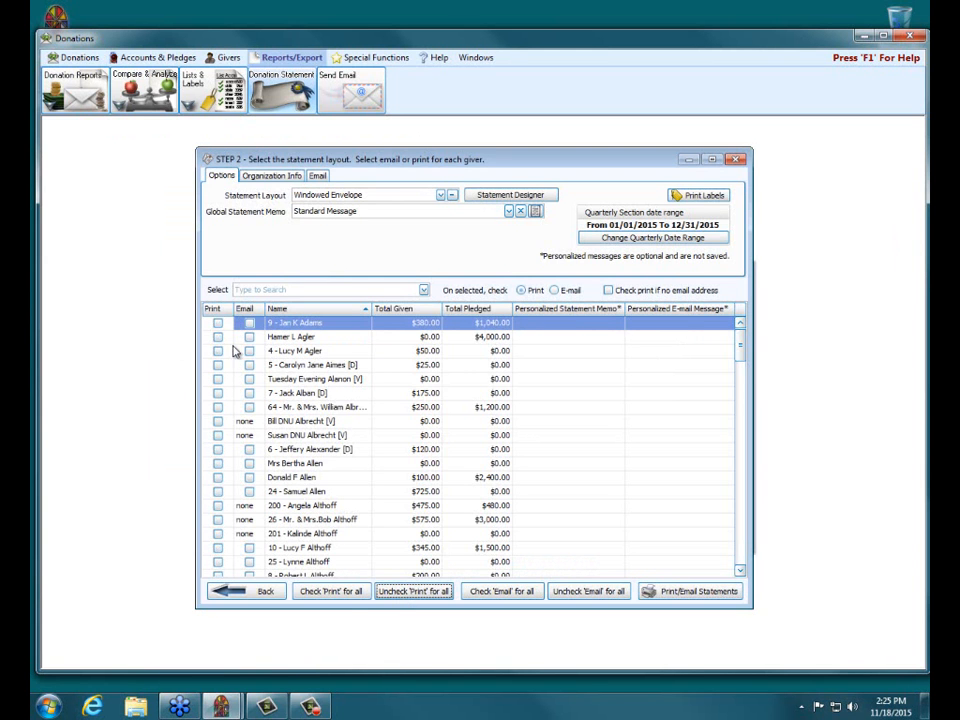
Preview the donation statement for only the first listed giver to check the prior giving, and close the preview and statement setup
left_click(680, 592)
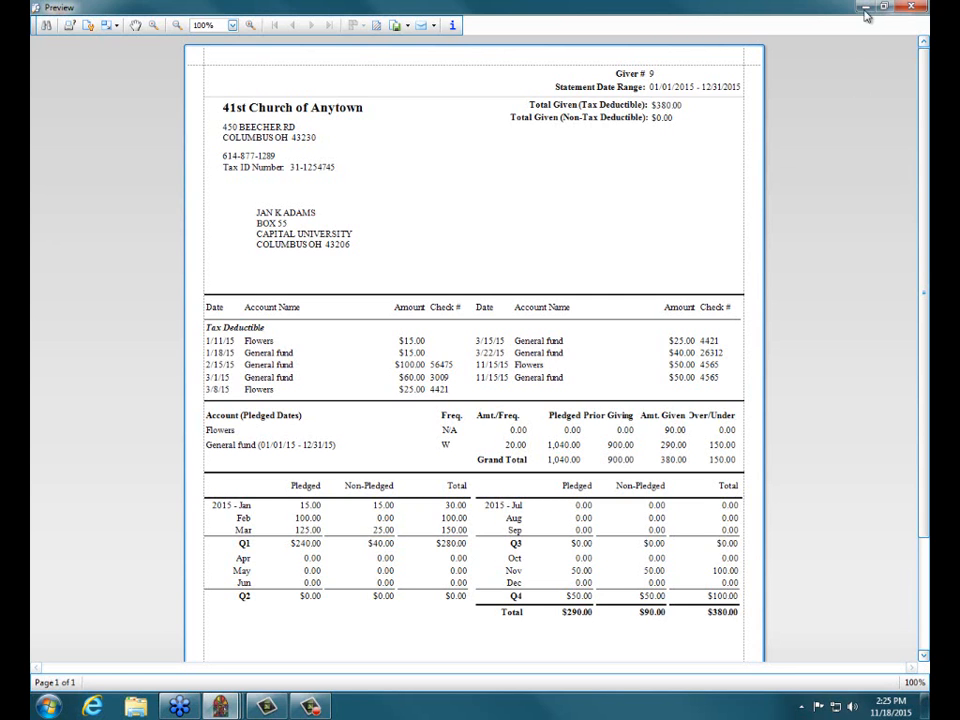
left_click(919, 9)
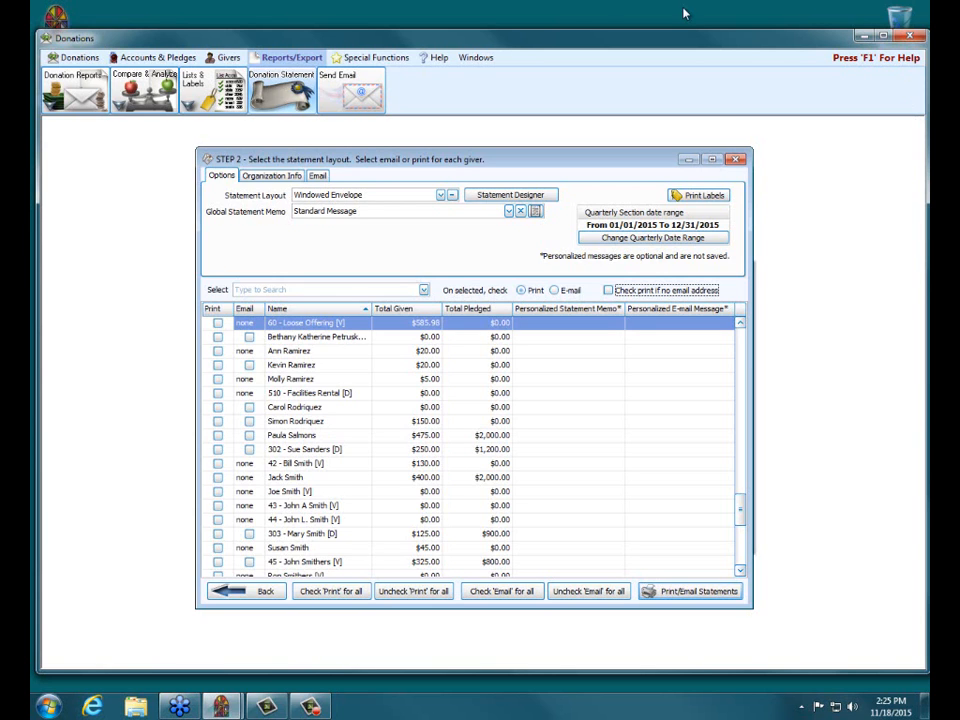
left_click(735, 158)
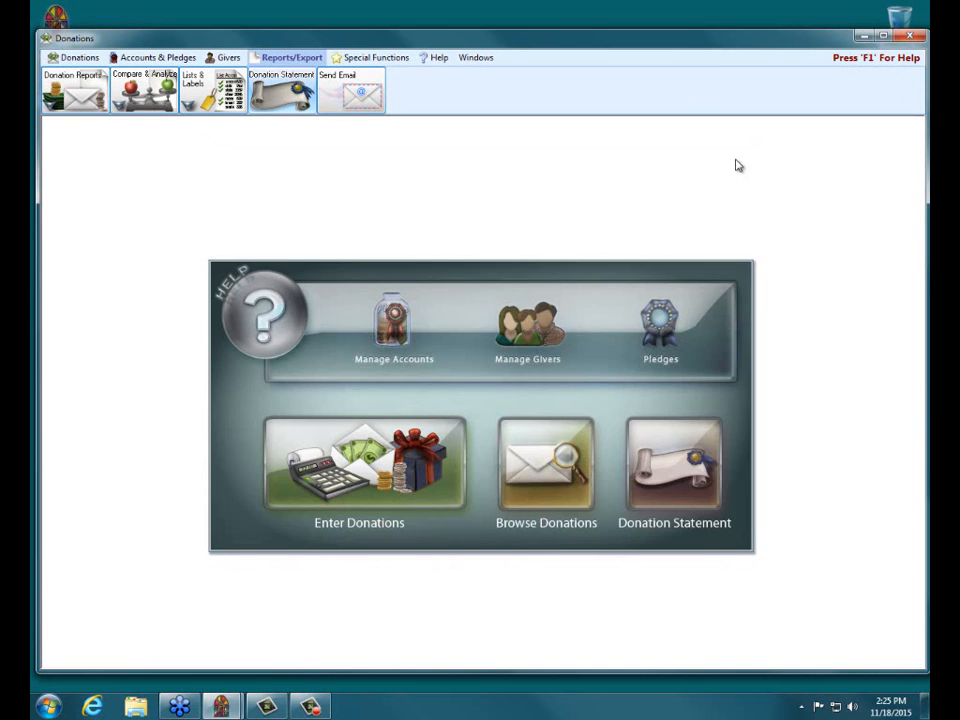